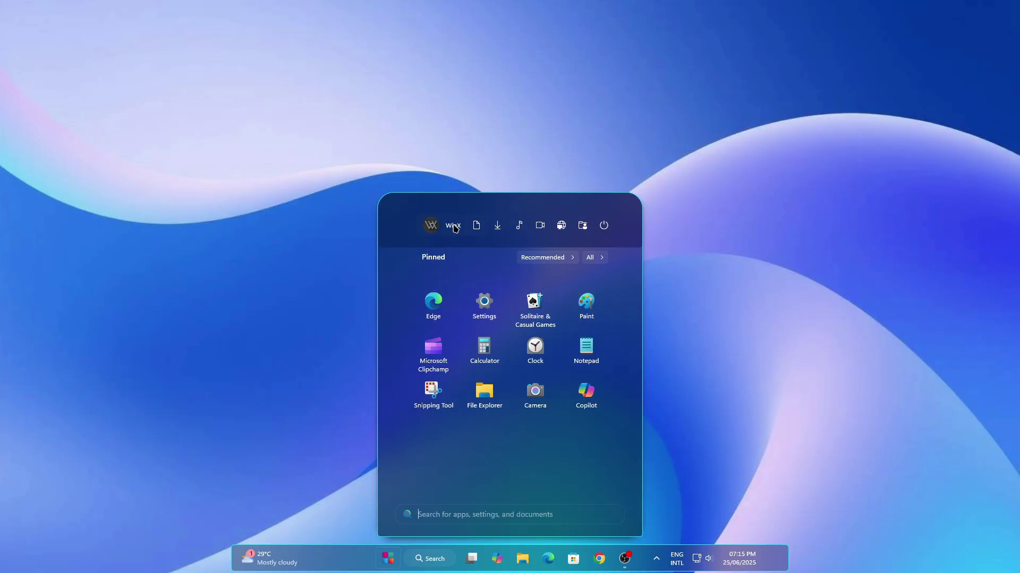
Look through the Start menu's full app list, using the letter index to jump between sections.
left_click(600, 259)
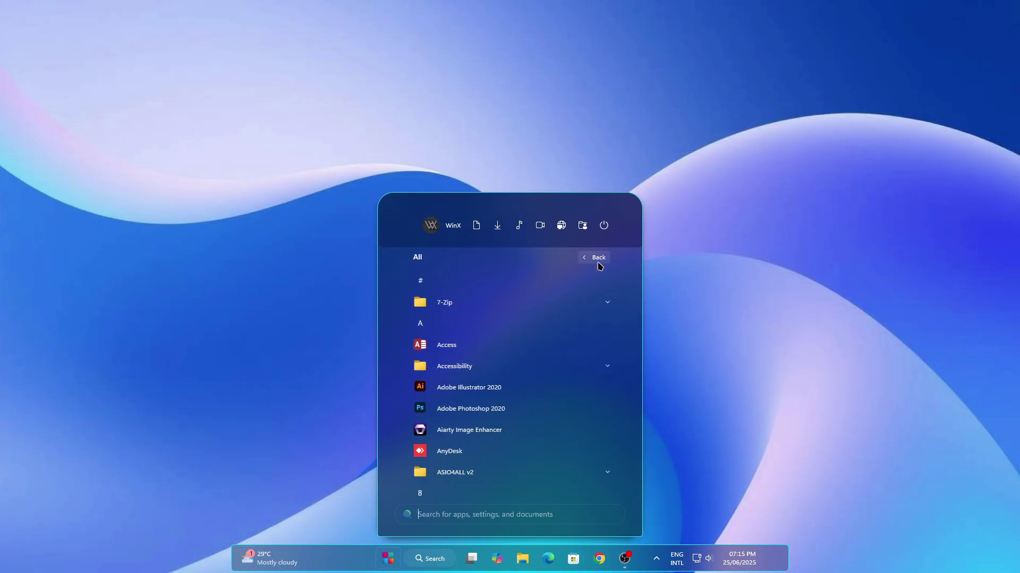
scroll(553, 410, "down", 3)
scroll(553, 409, "down", 2)
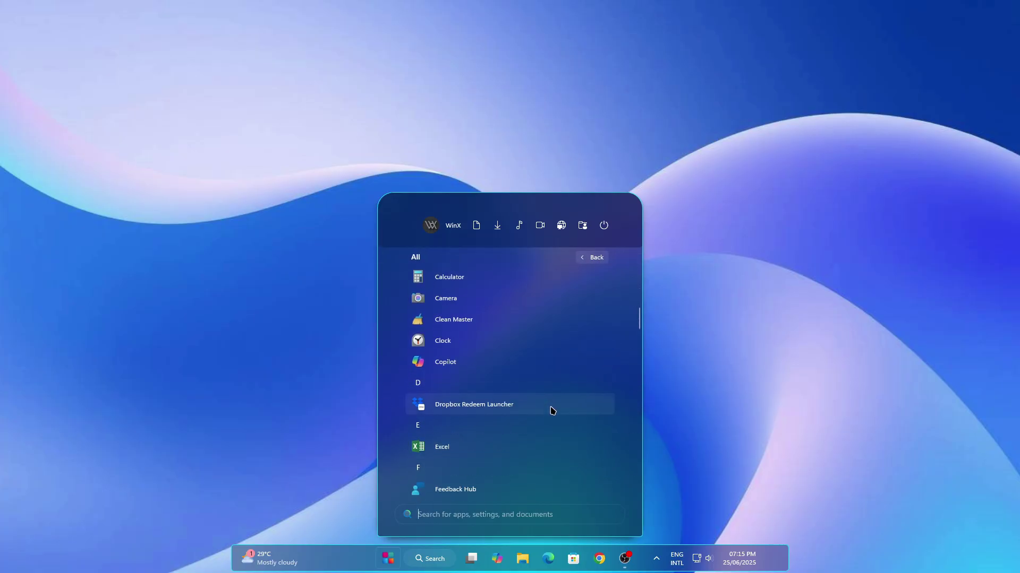
left_click(535, 386)
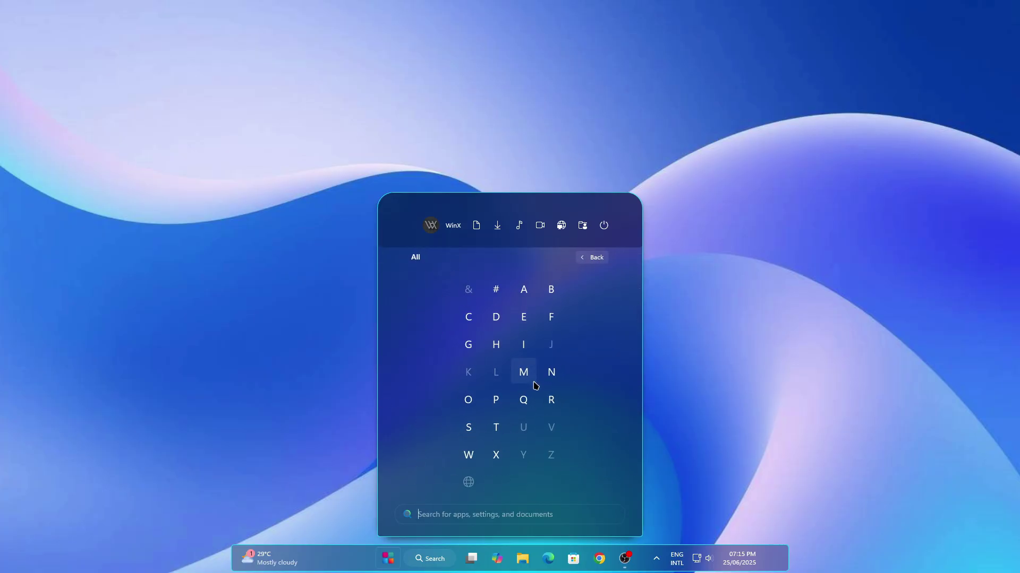
left_click(494, 318)
scroll(494, 377, "down", 5)
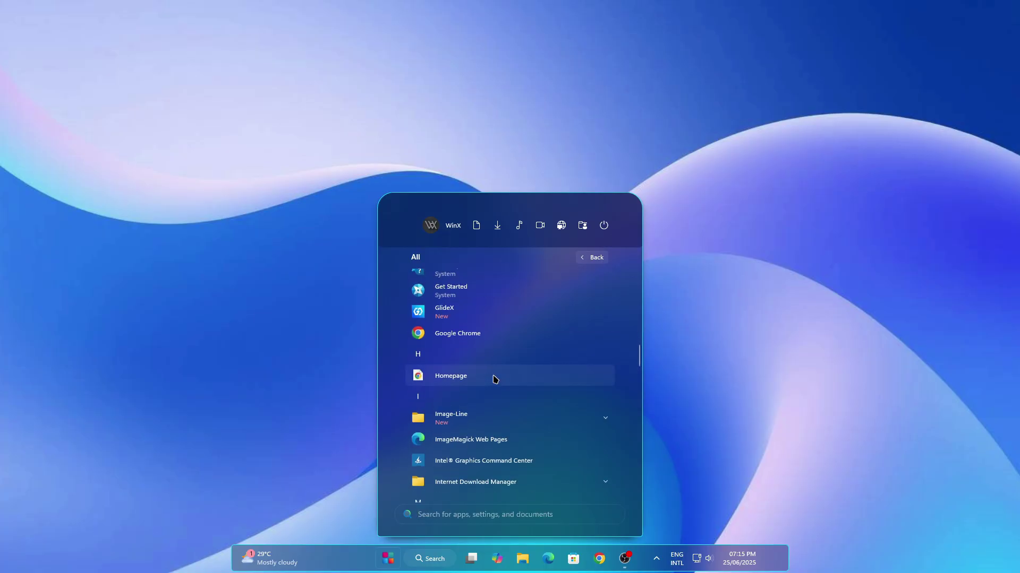
scroll(494, 379, "down", 10)
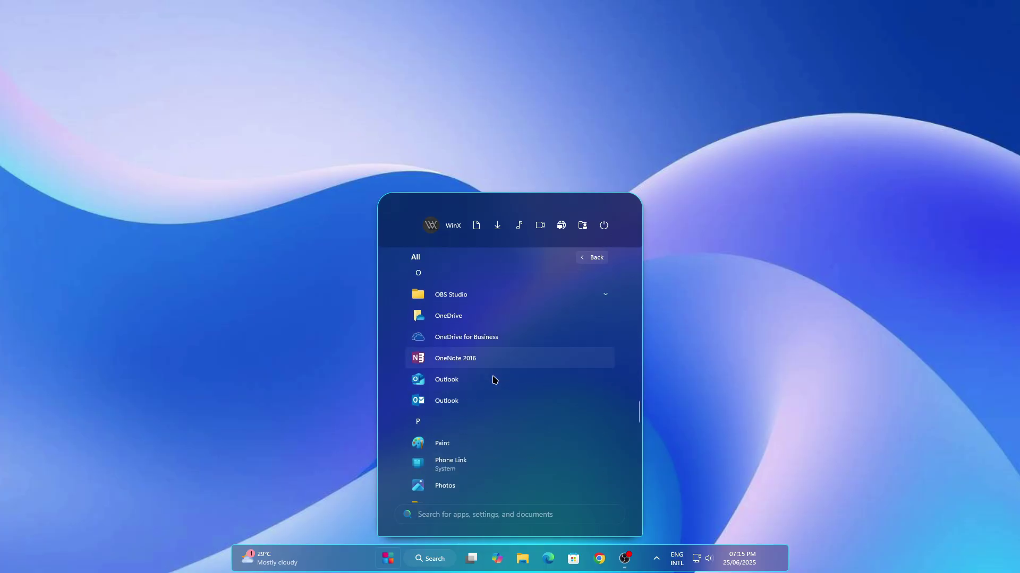
scroll(493, 380, "down", 10)
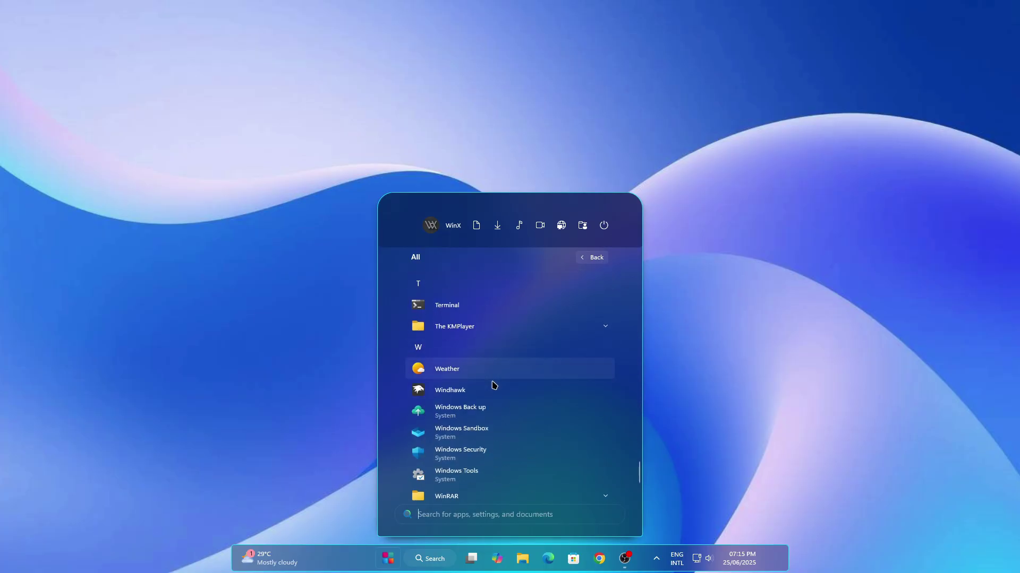
scroll(493, 385, "down", 3)
left_click(486, 453)
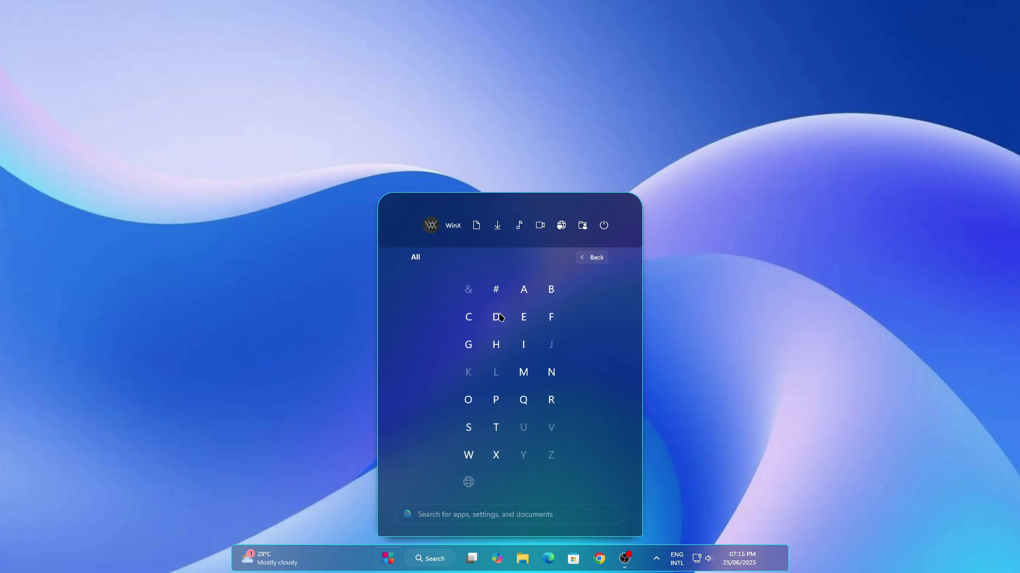
left_click(496, 289)
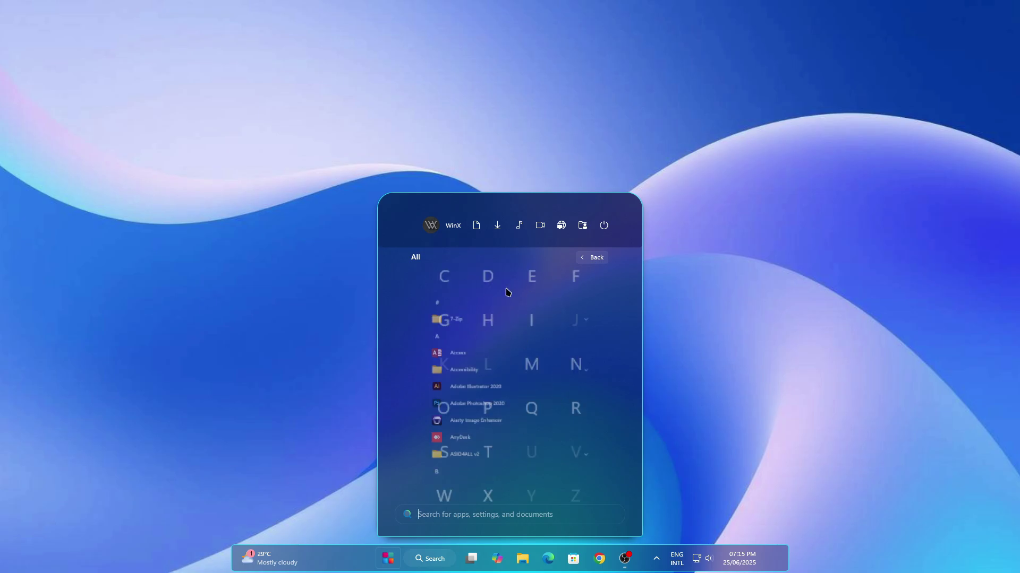
left_click(596, 259)
Check the Start menu's Recommended list and its power and account options.
left_click(570, 260)
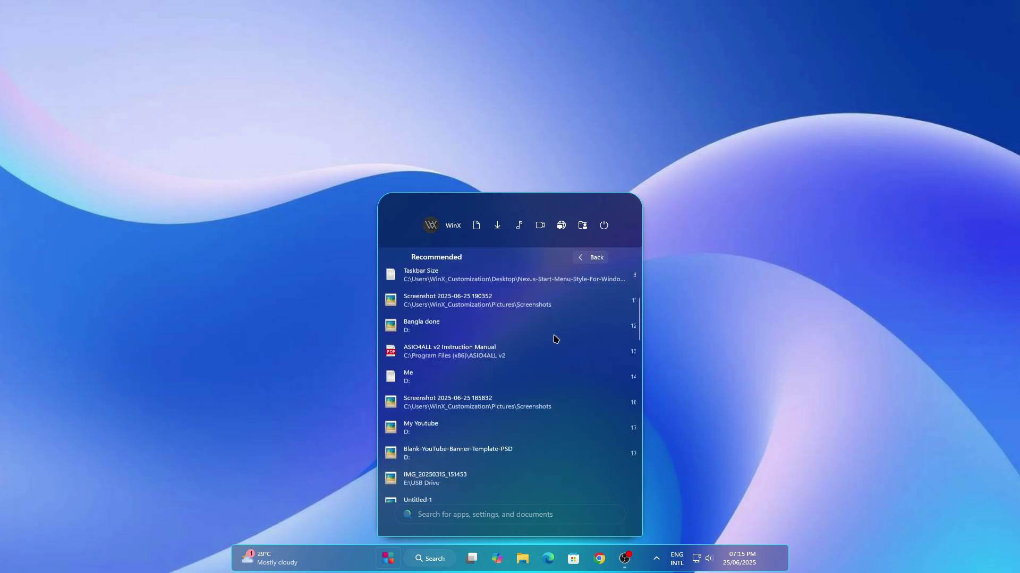
scroll(554, 339, "up", 5)
left_click(592, 259)
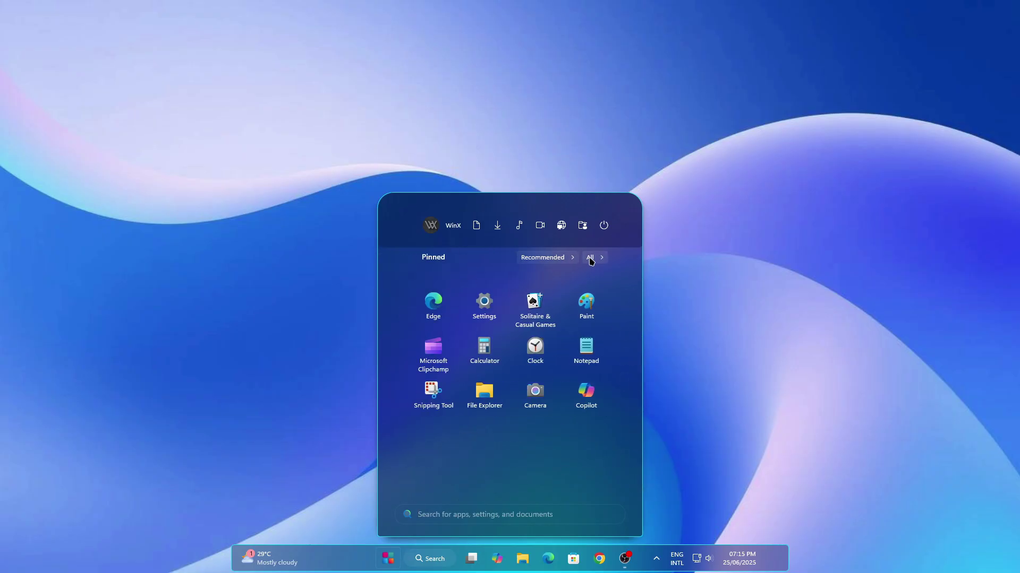
left_click(604, 228)
left_click(623, 249)
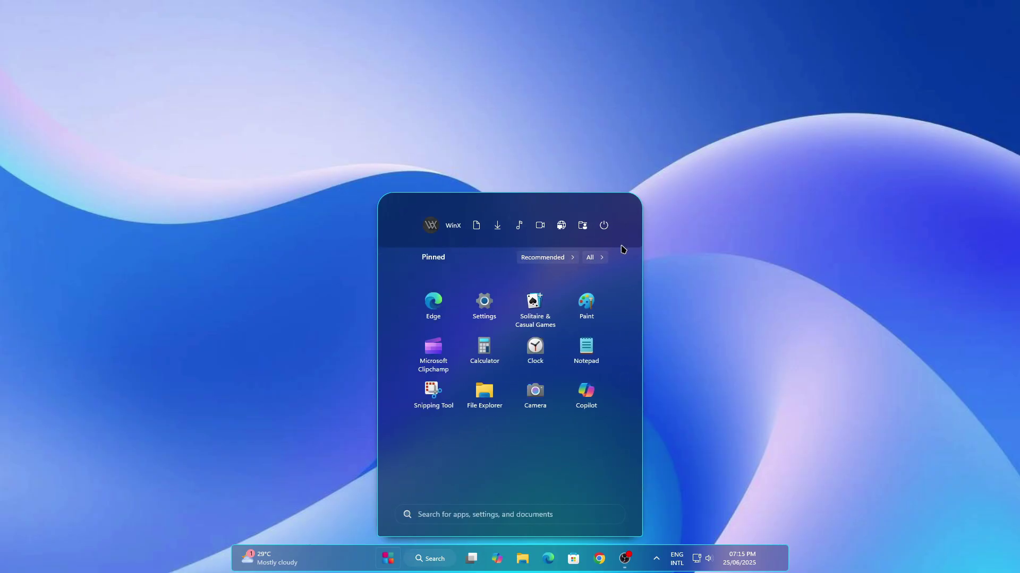
left_click(454, 229)
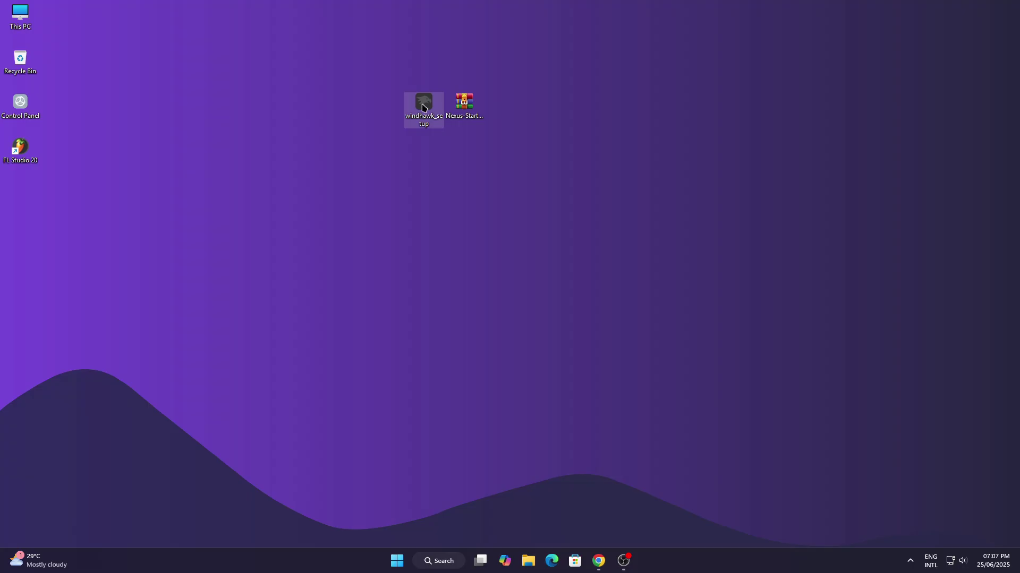
Install Windhawk from windhawk_setup in English with the standard installation, and open it when setup finishes.
double_click(423, 108)
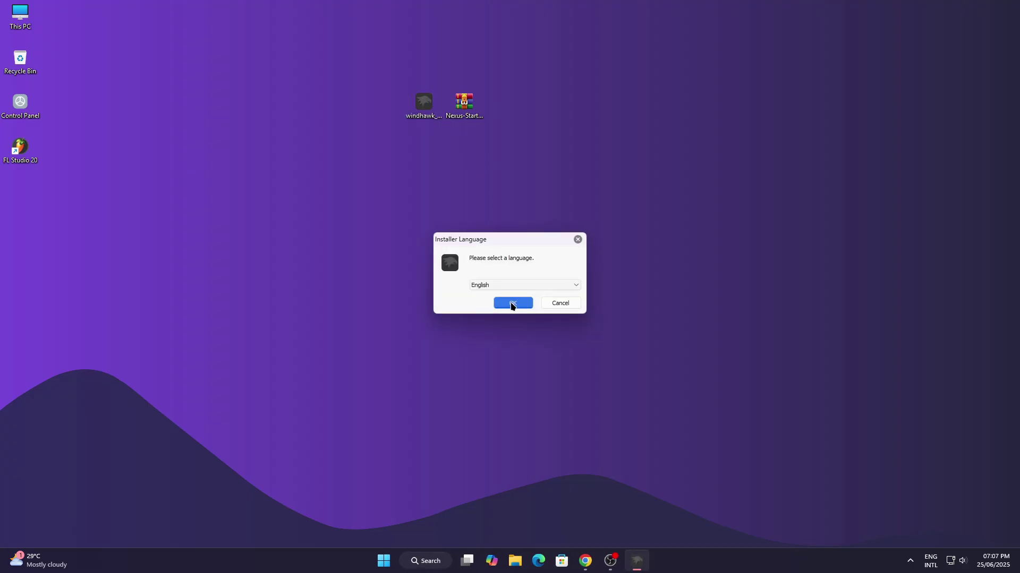
left_click(511, 306)
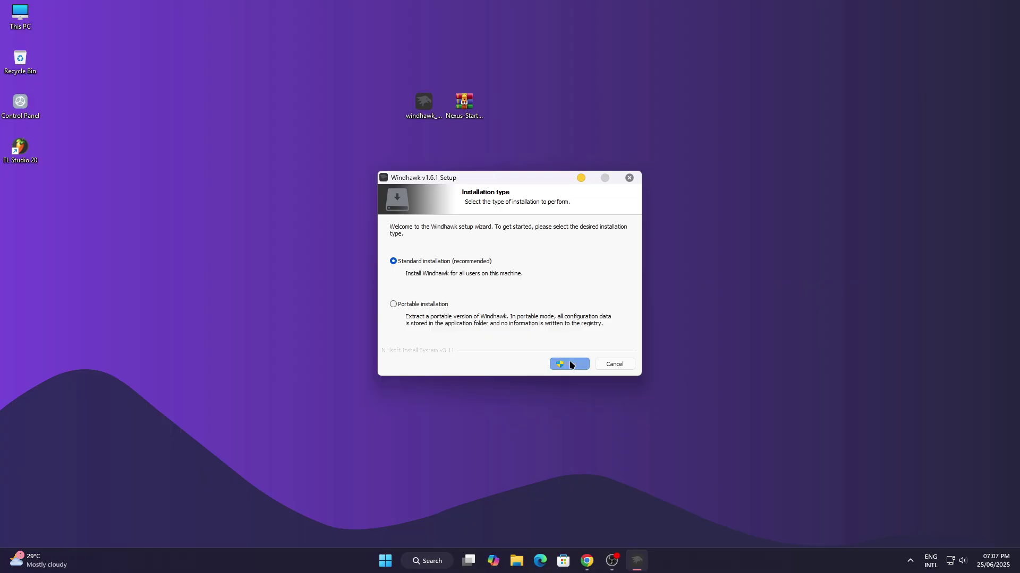
left_click(570, 364)
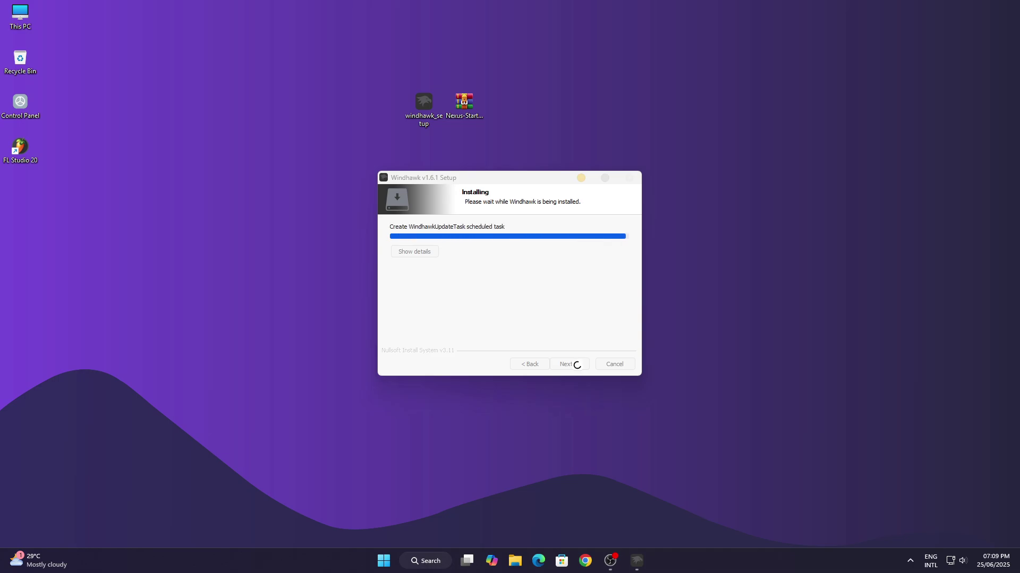
left_click(578, 366)
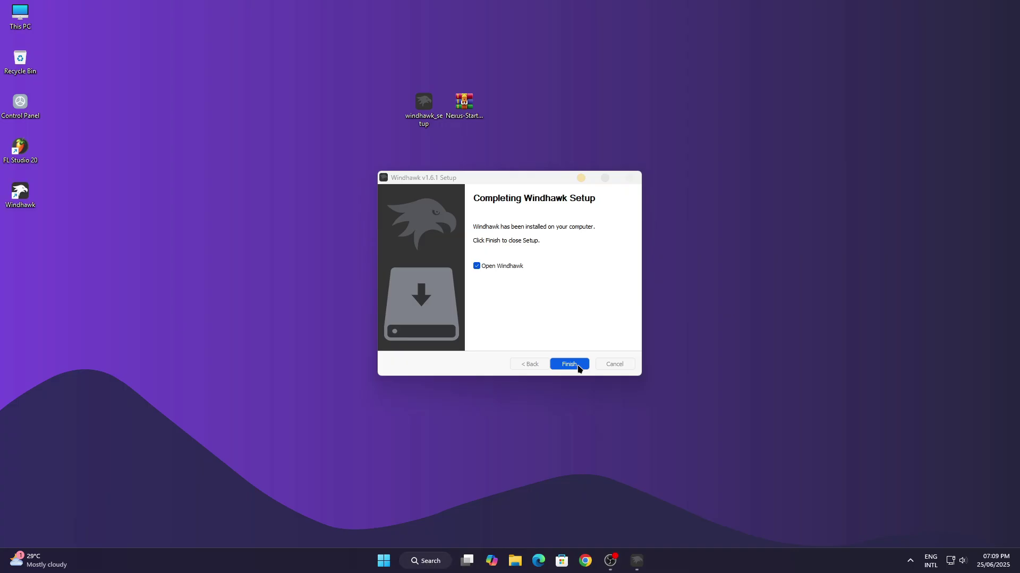
left_click(567, 366)
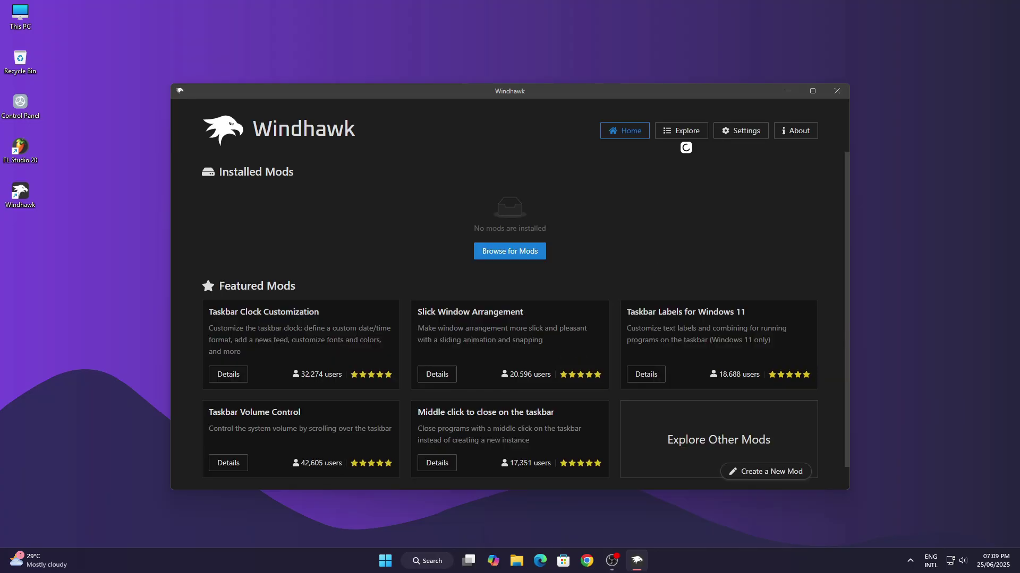
Find the "Taskbar height and icon size" mod among the available Windhawk mods and install it.
left_click(683, 136)
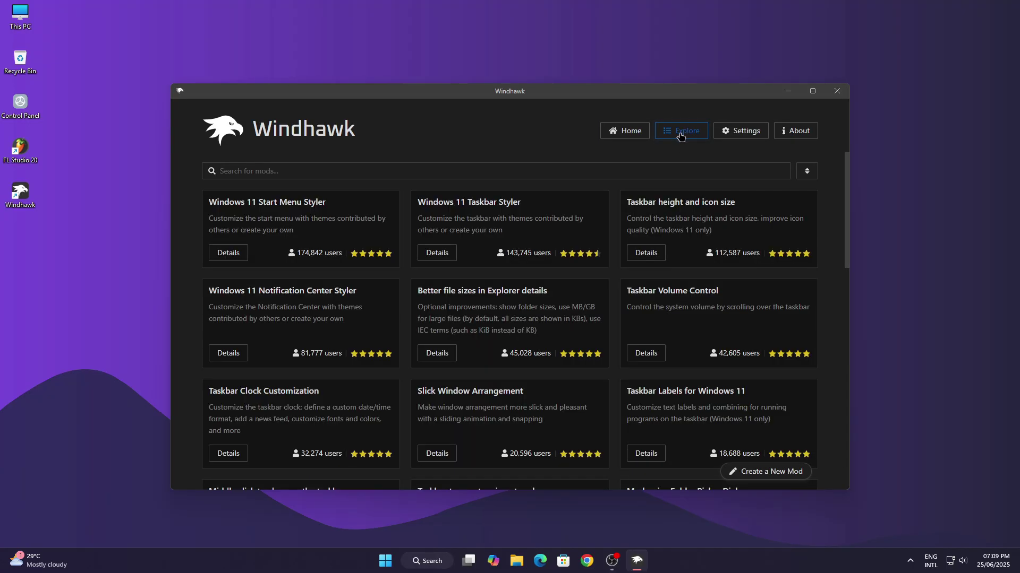
left_click_drag(627, 204, 743, 208)
left_click(649, 252)
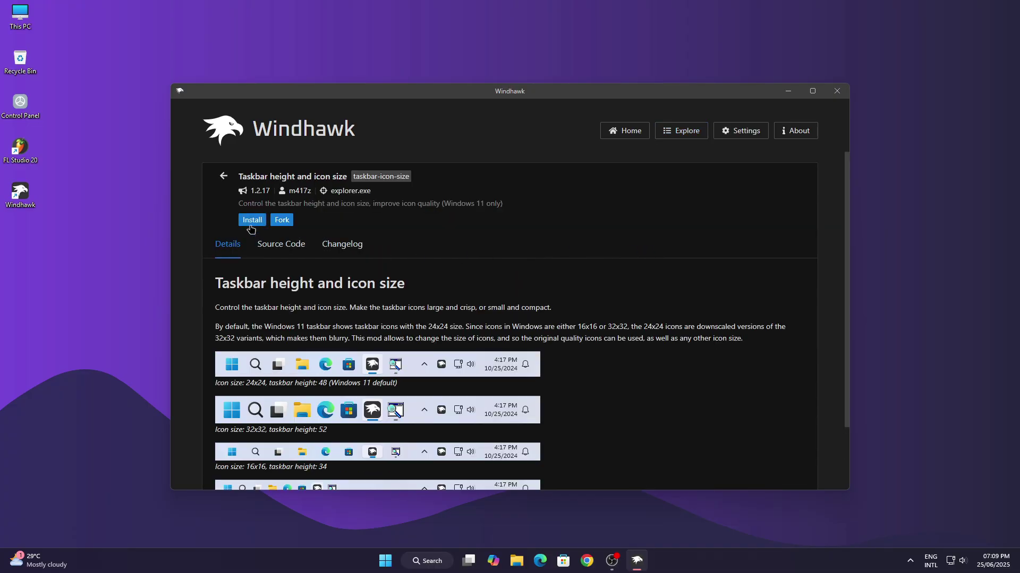
left_click(254, 223)
left_click(573, 384)
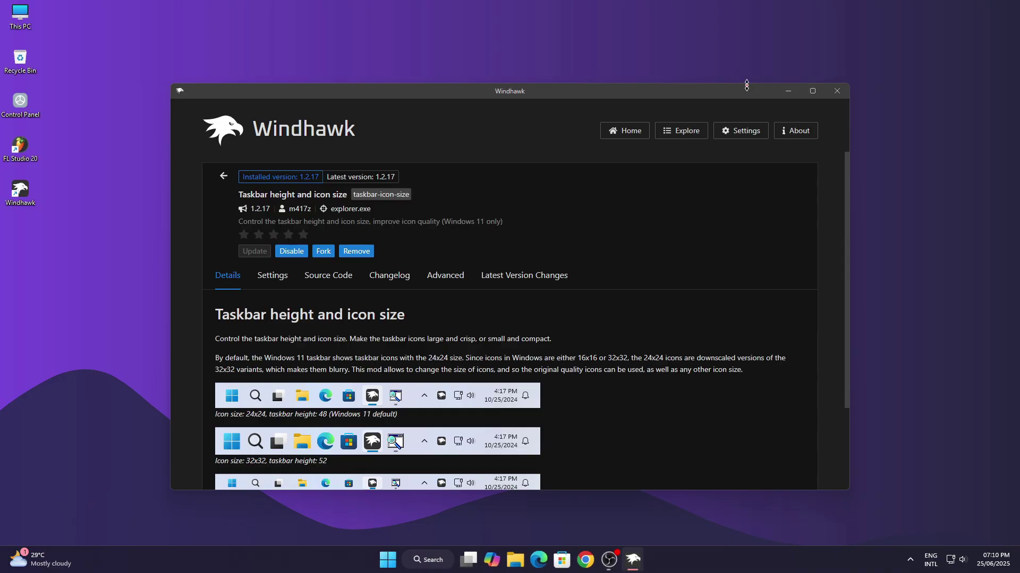
Minimize Windhawk and extract the Nexus-Start-Menu-Style-For-Windows-11 archive with WinRAR into a desktop folder of the same name.
left_click(788, 90)
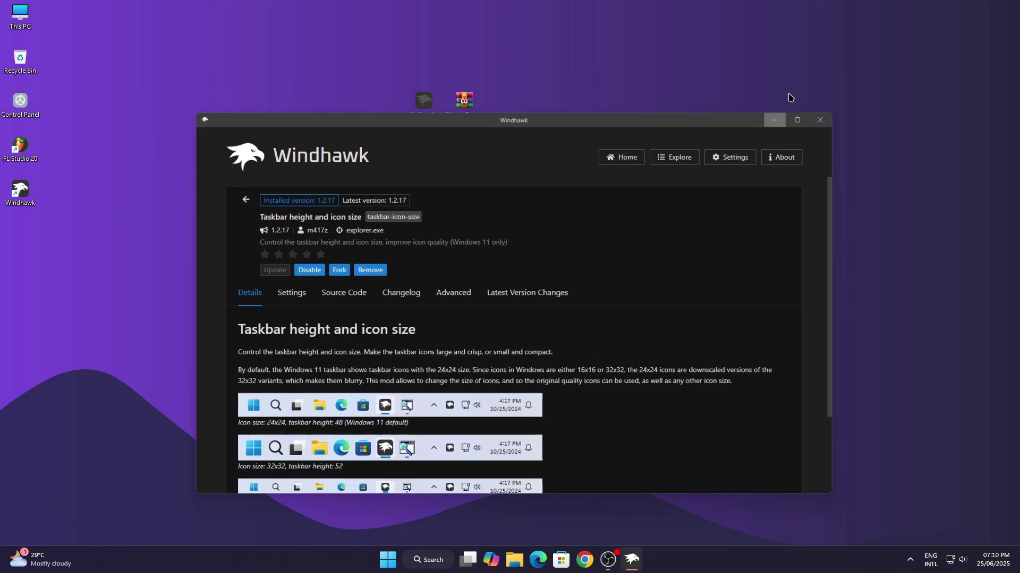
left_click(462, 109)
right_click(462, 109)
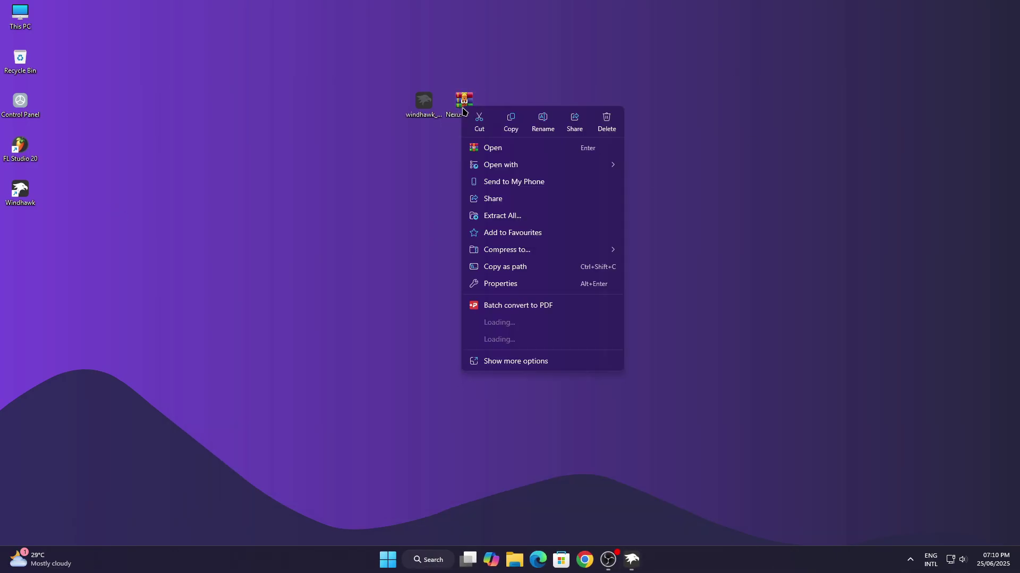
mouse_move(515, 343)
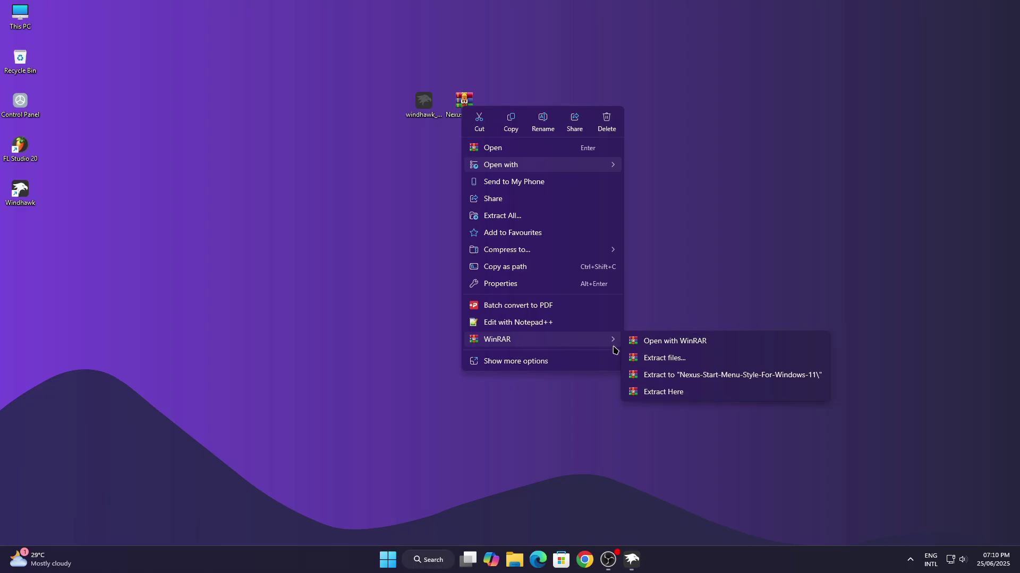
left_click(673, 360)
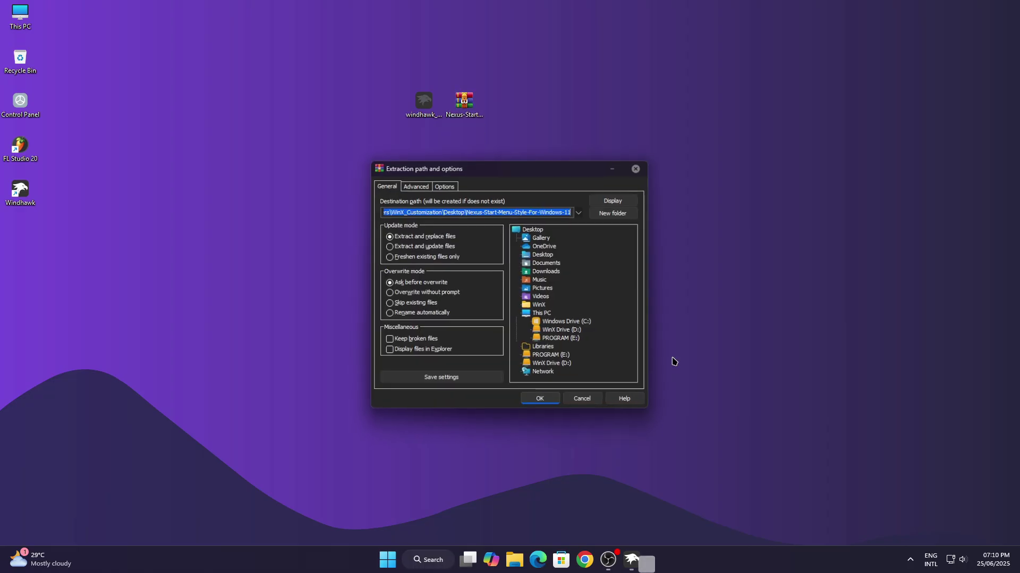
left_click(542, 401)
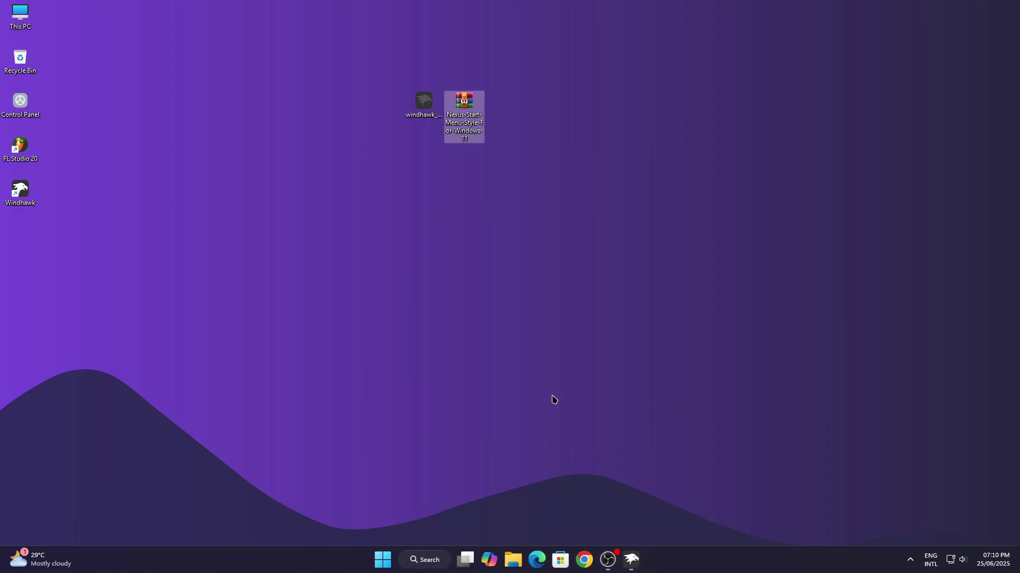
Open the Wallpapers folder inside the extracted Nexus Start Menu Style For Windows 11 folder.
right_click(22, 235)
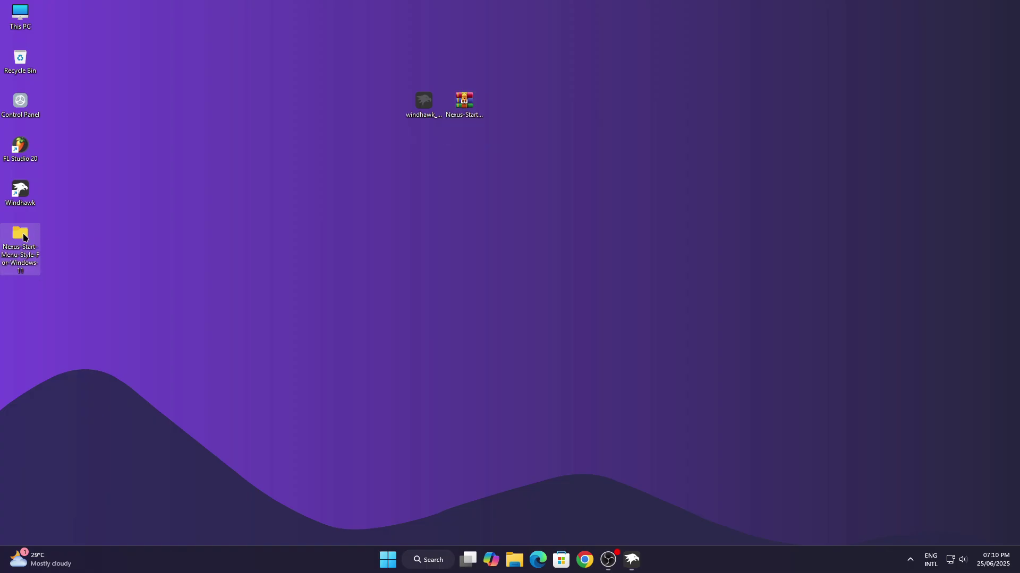
left_click(61, 277)
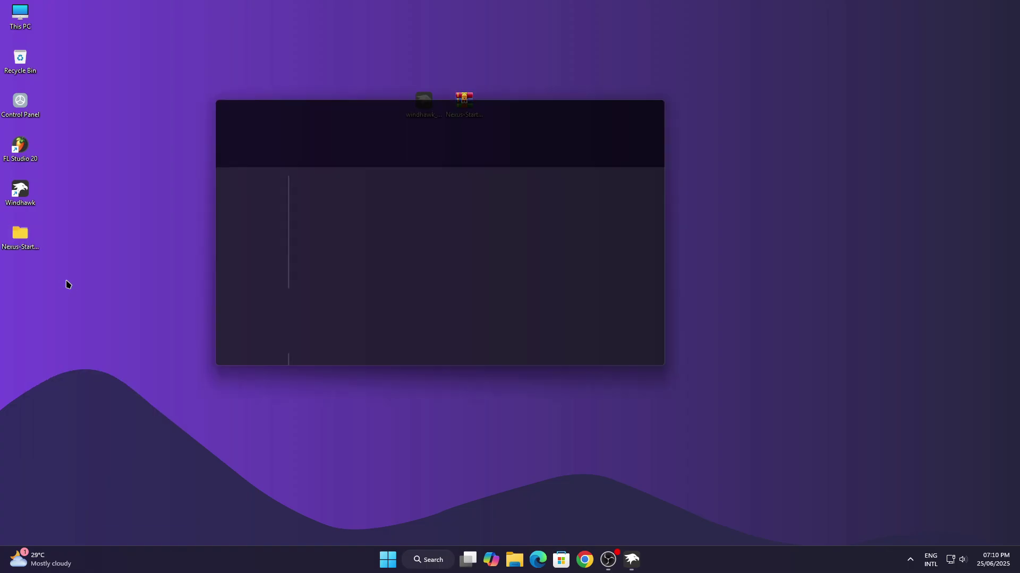
left_click(333, 190)
right_click(334, 191)
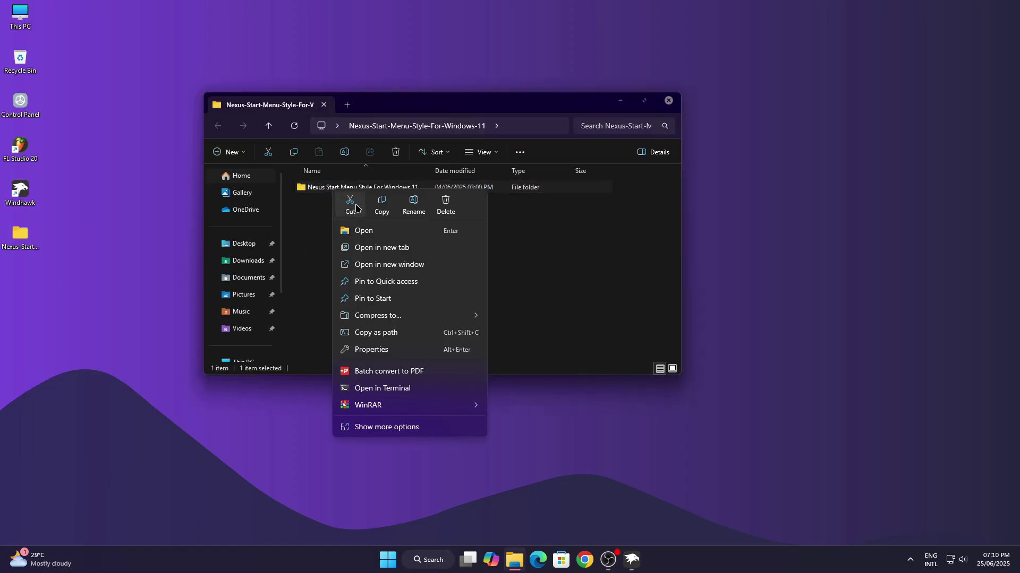
left_click(358, 228)
left_click(323, 205)
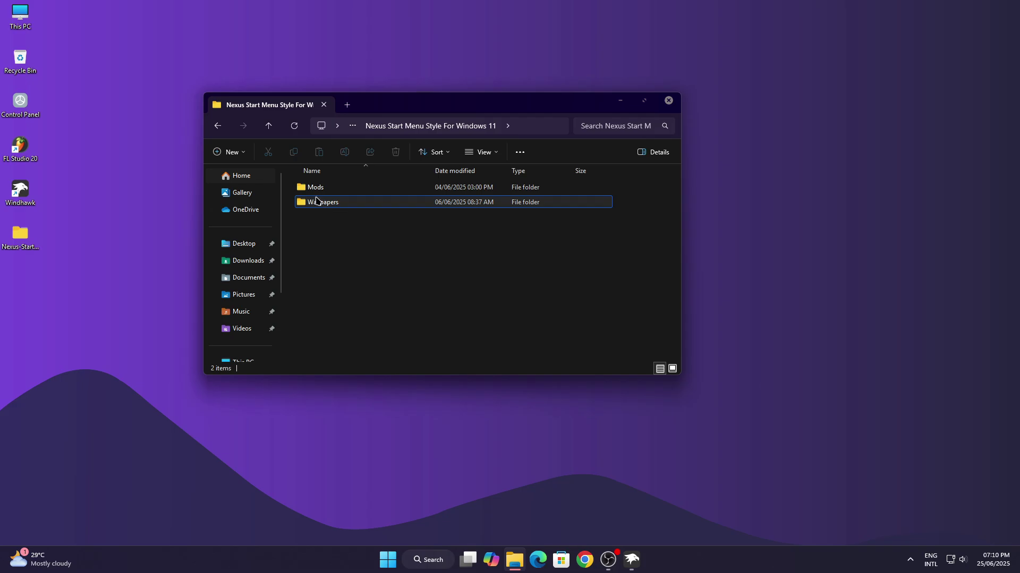
right_click(313, 202)
left_click(344, 239)
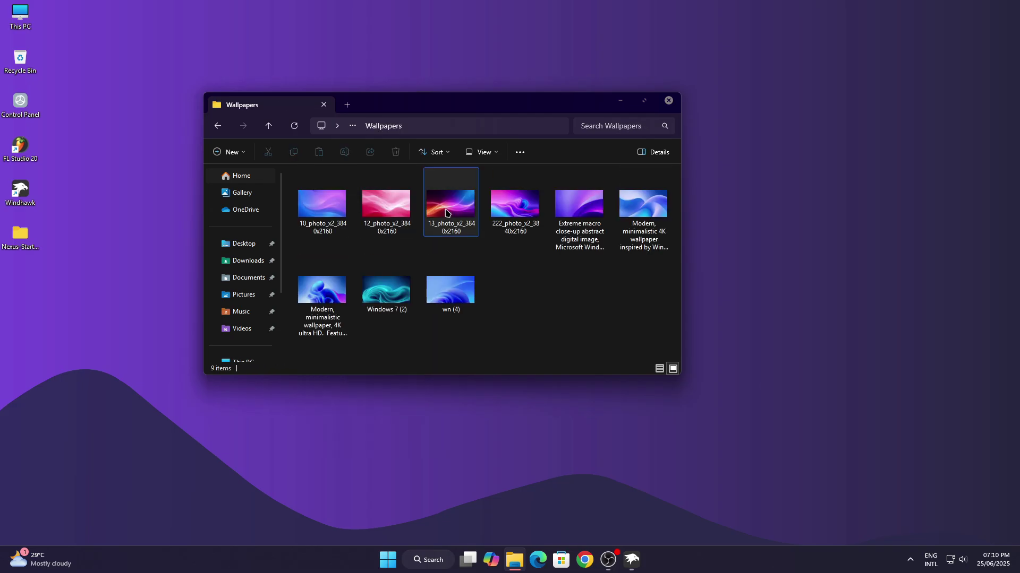
Set the blue wave image "Modern, minimalistic 4K wallpaper inspired by Win..." as the desktop background.
left_click(641, 213)
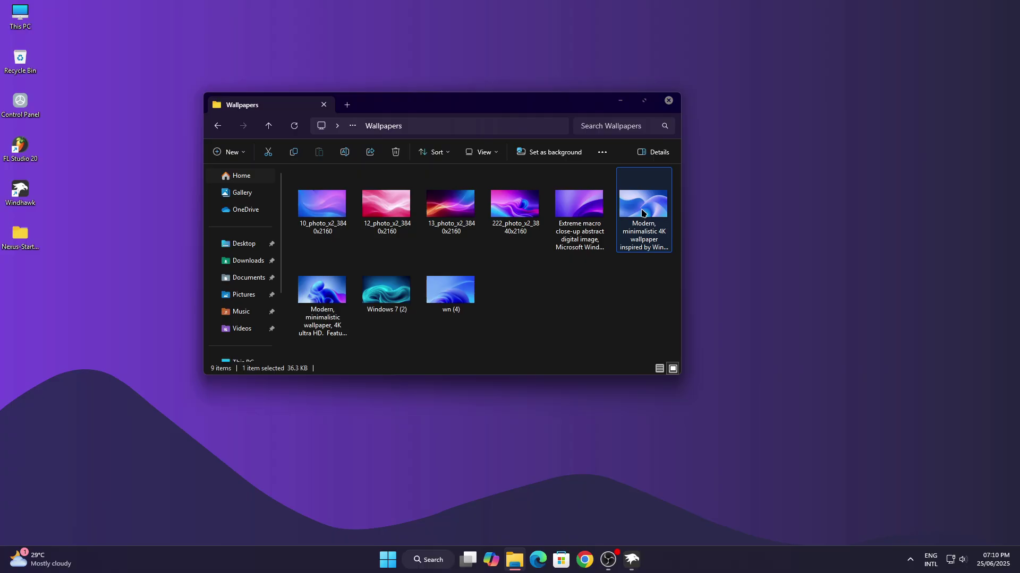
right_click(643, 213)
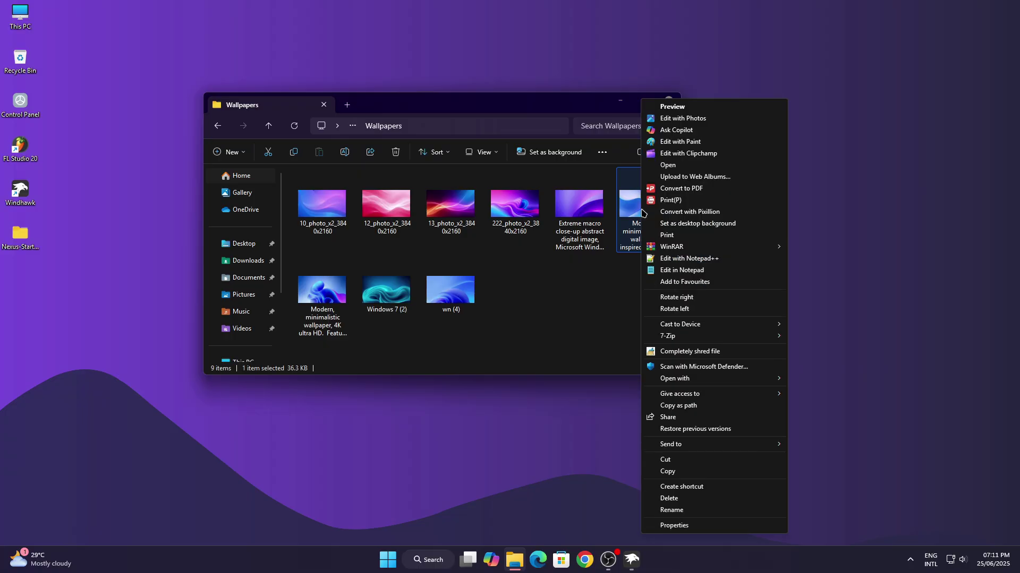
left_click(609, 272)
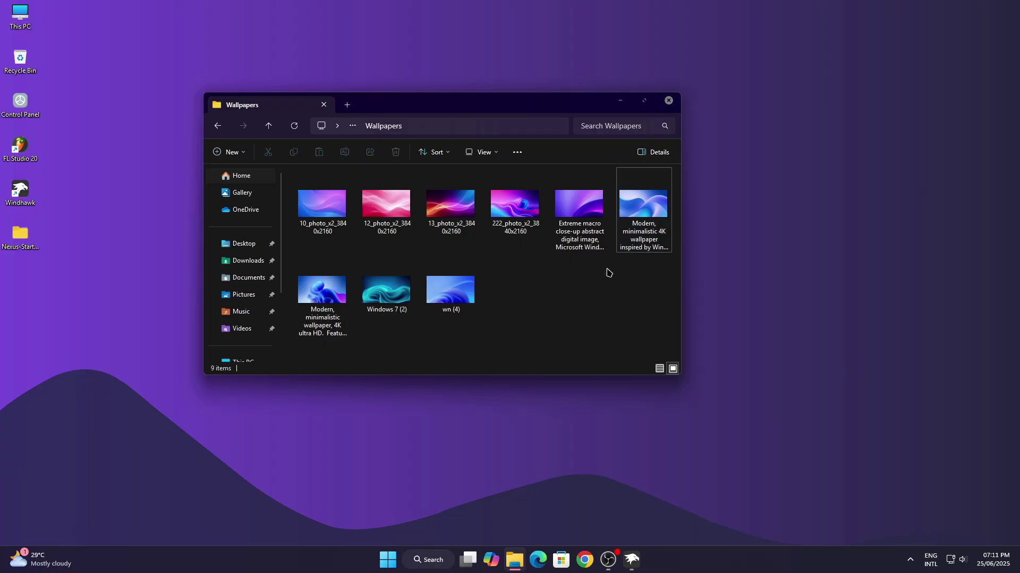
left_click(630, 217)
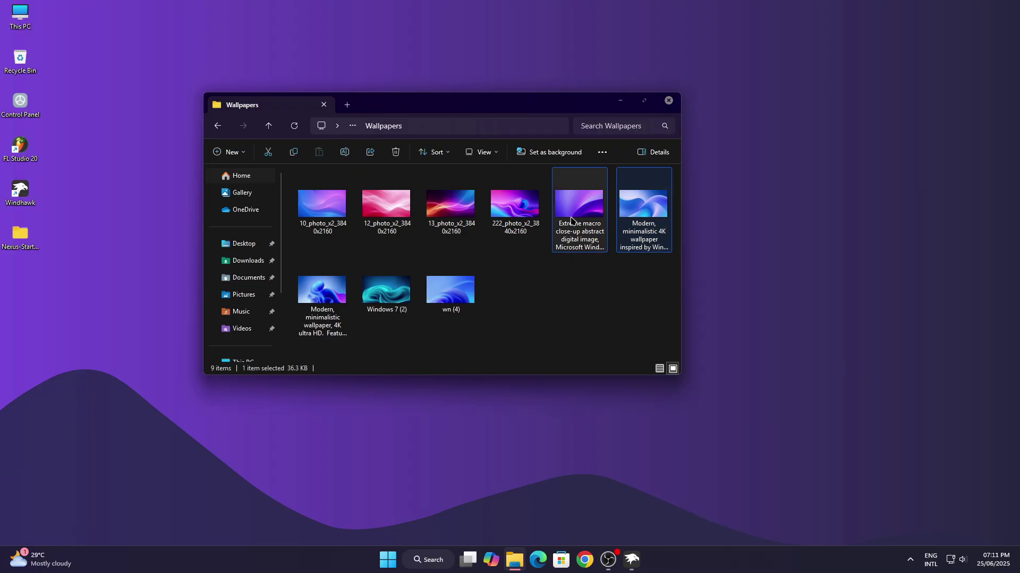
left_click(549, 152)
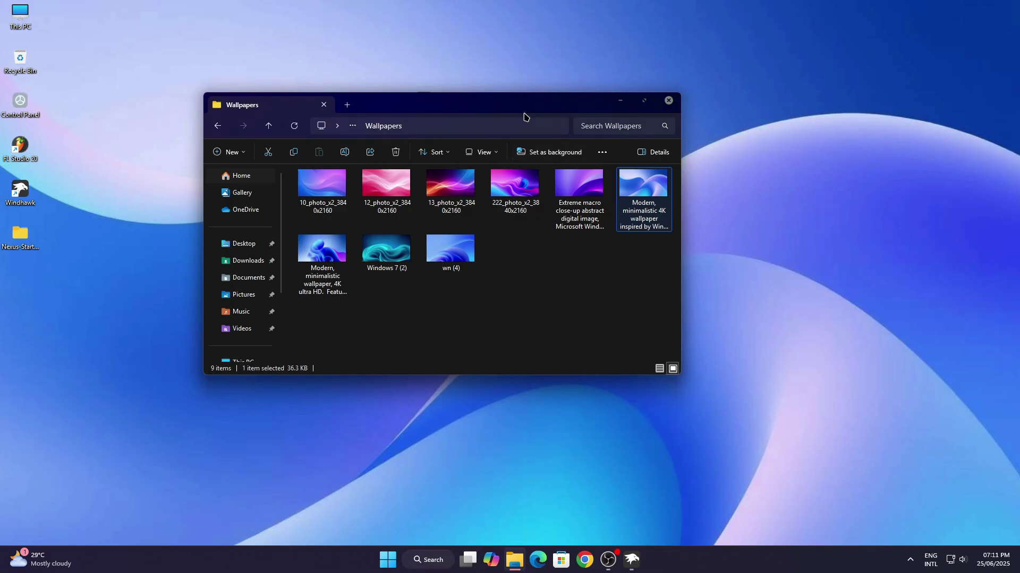
Go back to the Nexus Start Menu Style For Windows 11 folder and open its Mods folder.
left_click_drag(523, 112, 579, 148)
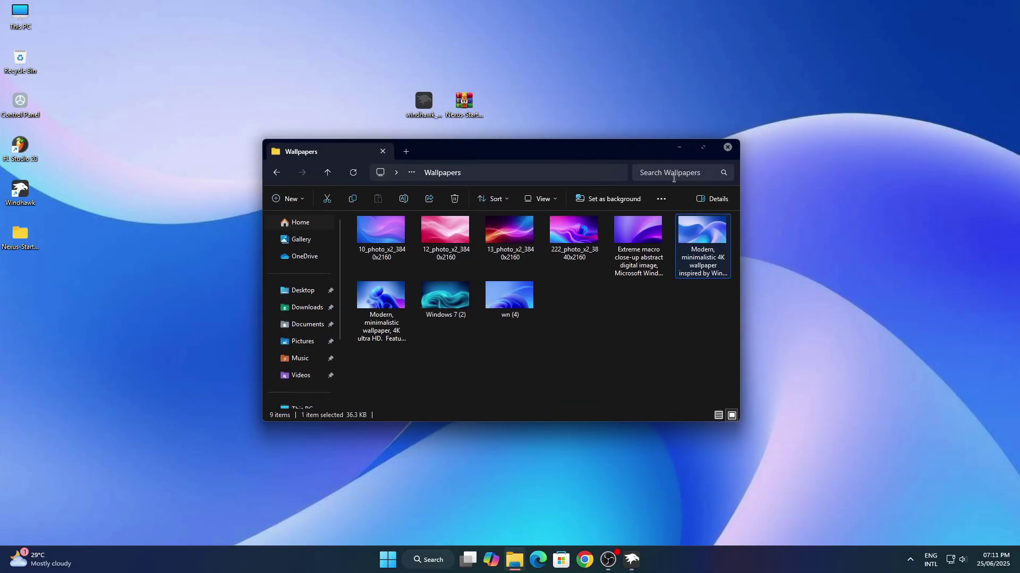
left_click(277, 172)
left_click(373, 235)
right_click(373, 236)
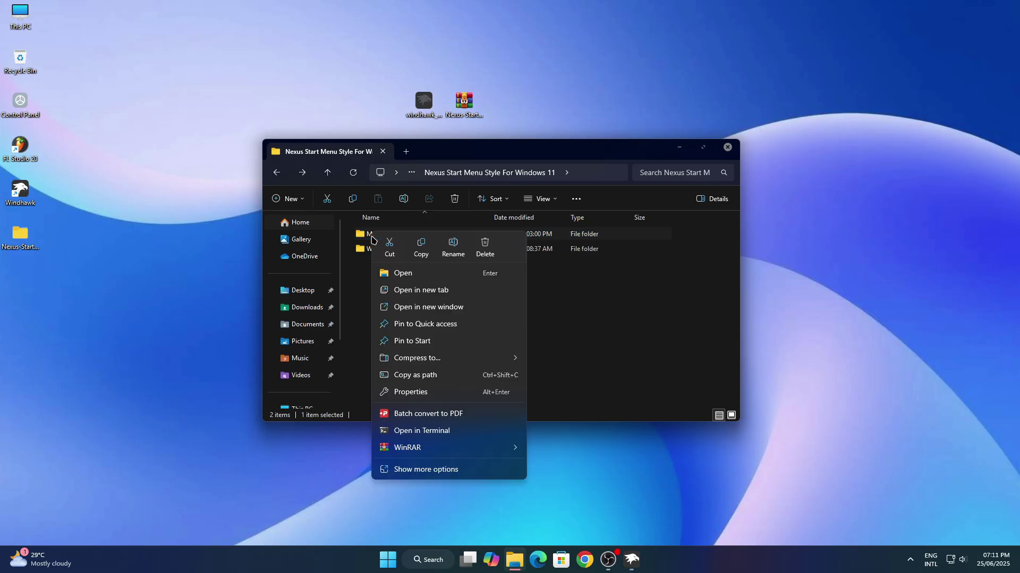
left_click(378, 273)
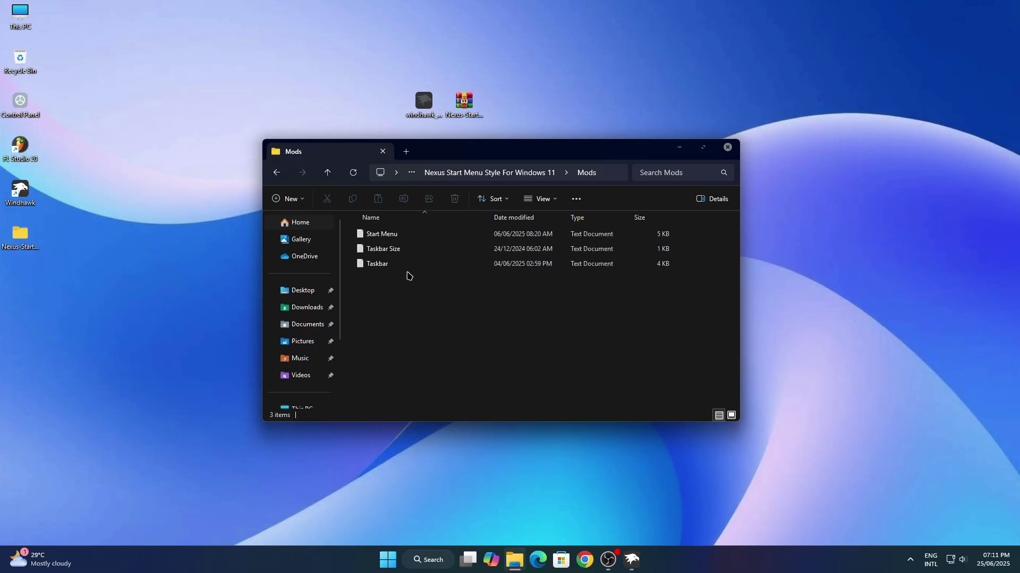
Copy the entire contents of the Taskbar Size text file, close it, and minimize the Mods folder window.
left_click(378, 248)
right_click(379, 249)
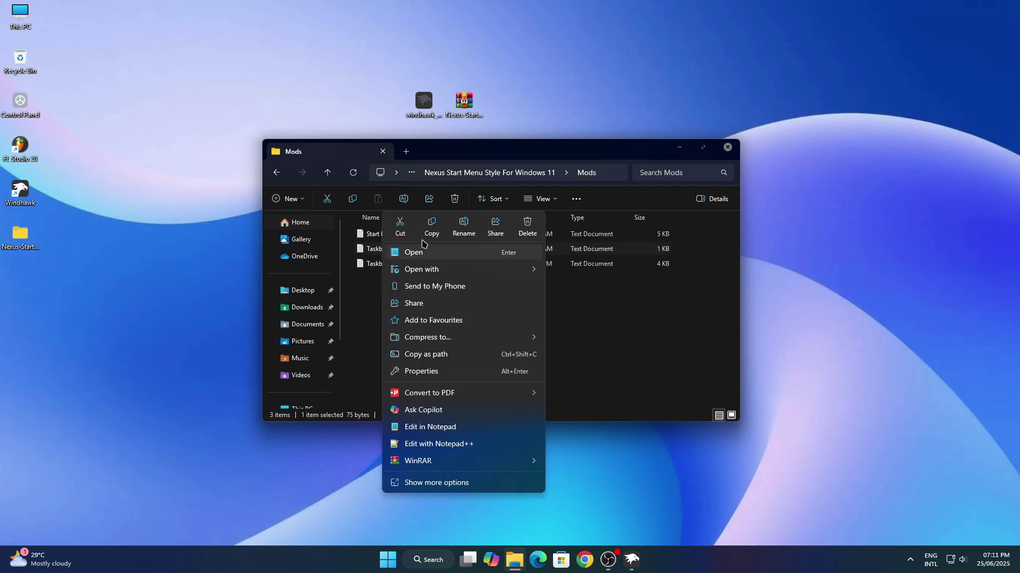
left_click(467, 254)
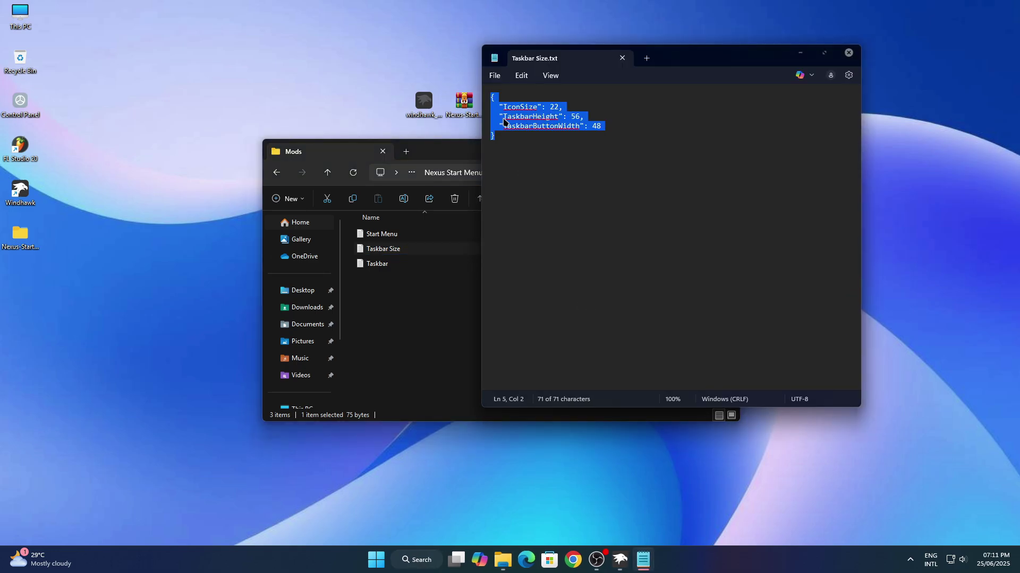
right_click(504, 122)
left_click(548, 176)
left_click(848, 53)
left_click(681, 151)
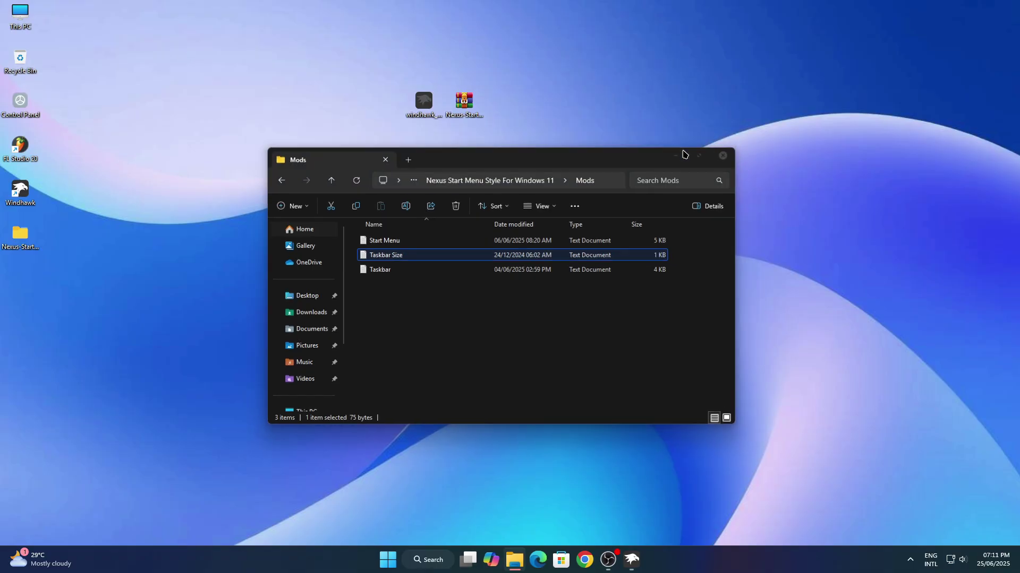
In Windhawk, replace the "Taskbar height and icon size" mod settings with the copied IconSize 22, TaskbarHeight 56, TaskbarButtonWidth 48 and save.
left_click(631, 560)
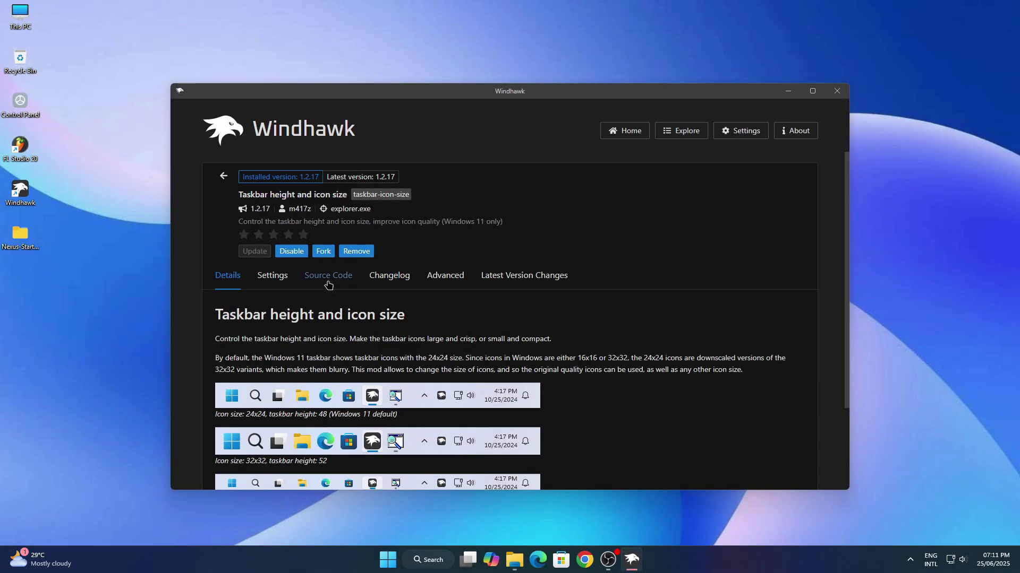
left_click(454, 275)
scroll(473, 329, "down", 2)
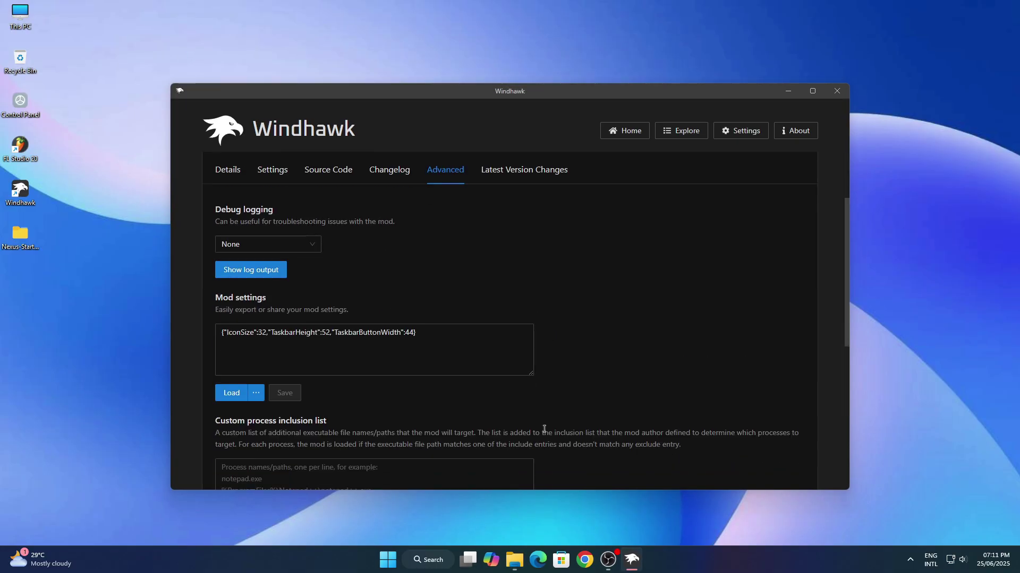
left_click_drag(441, 340, 159, 345)
right_click(246, 340)
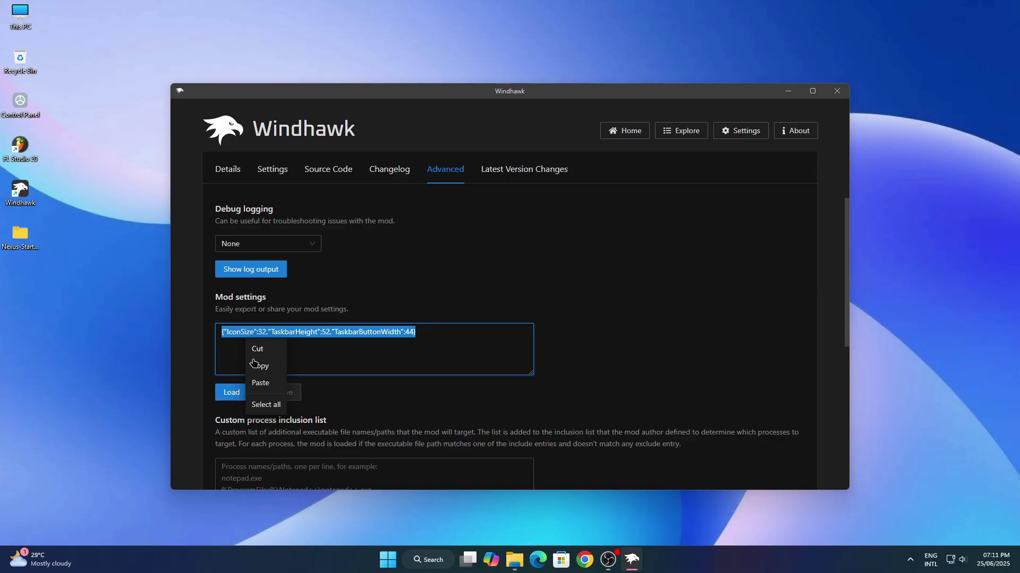
left_click(258, 383)
left_click(285, 392)
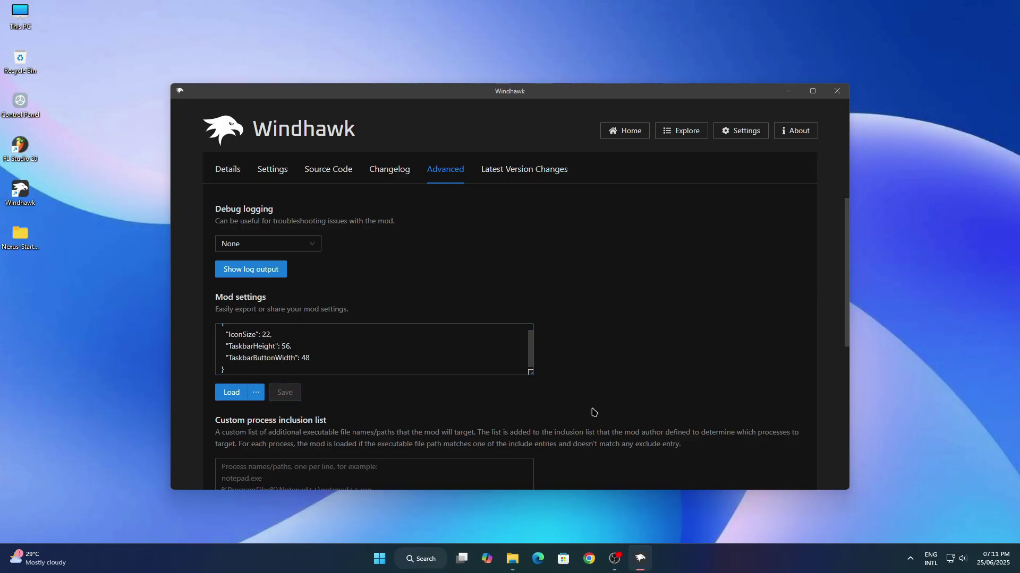
Return to the available mods and install Windows 11 Taskbar Styler, accepting the risk.
scroll(593, 412, "up", 2)
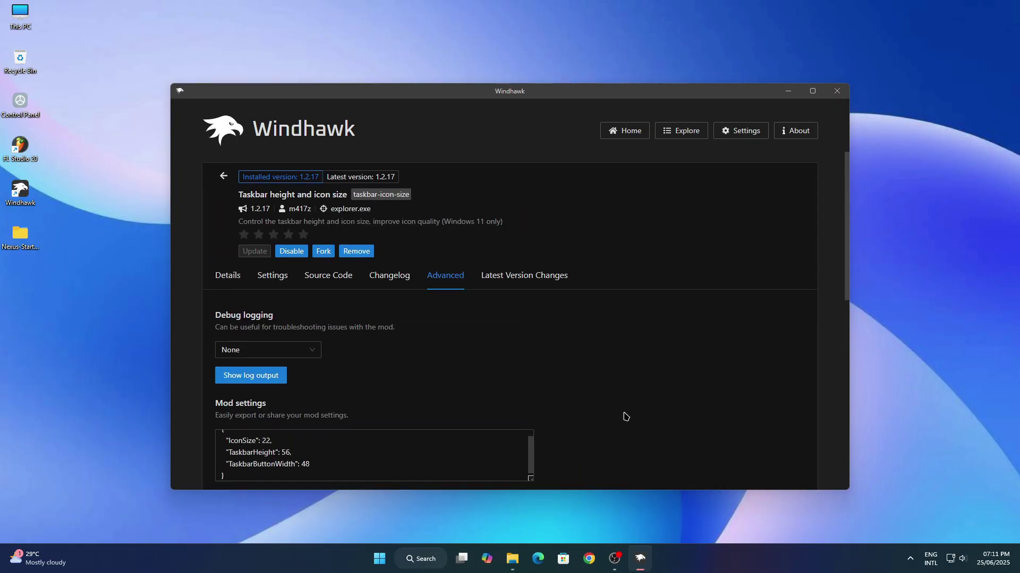
left_click(223, 176)
left_click(437, 253)
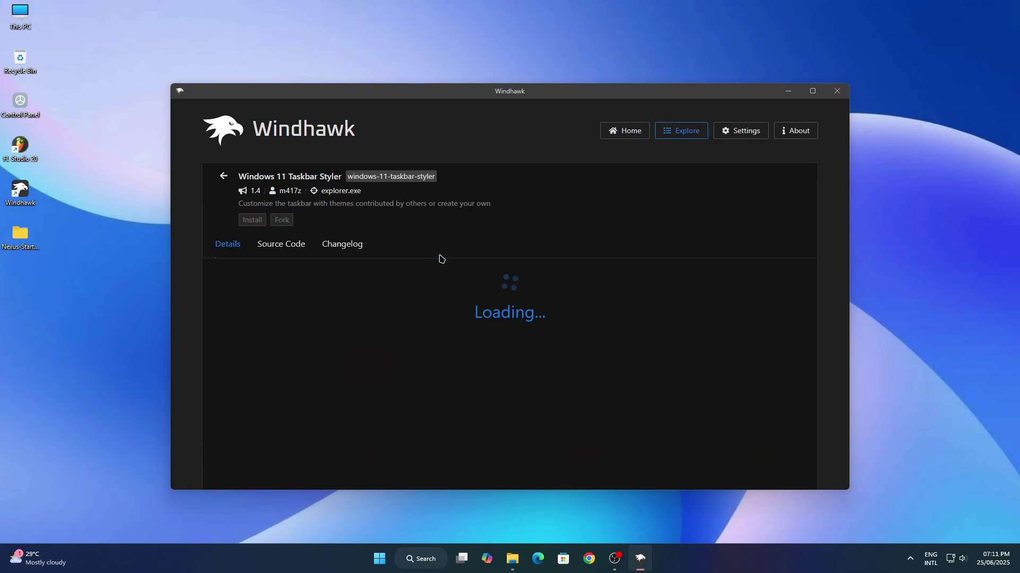
left_click(253, 222)
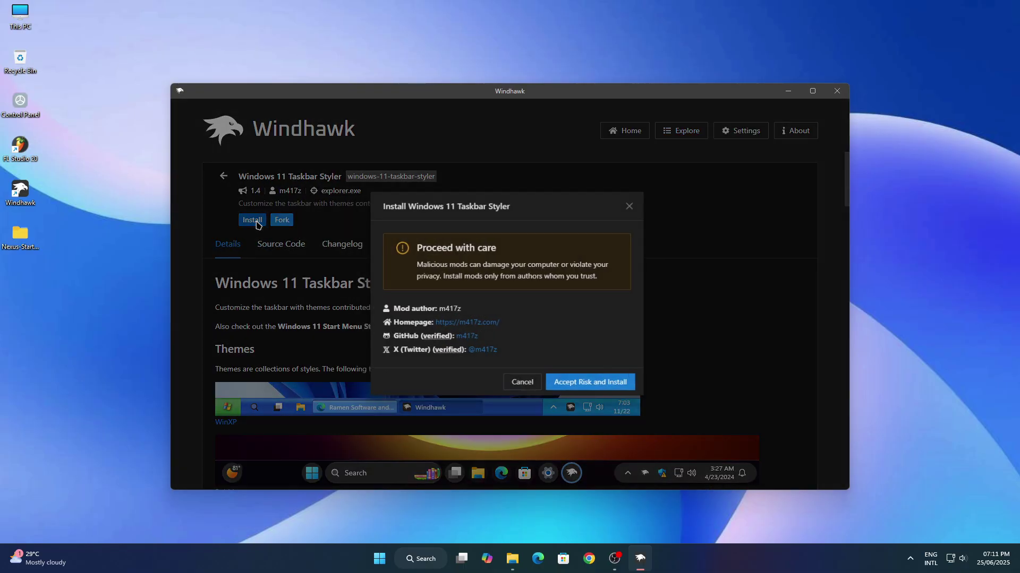
left_click(581, 383)
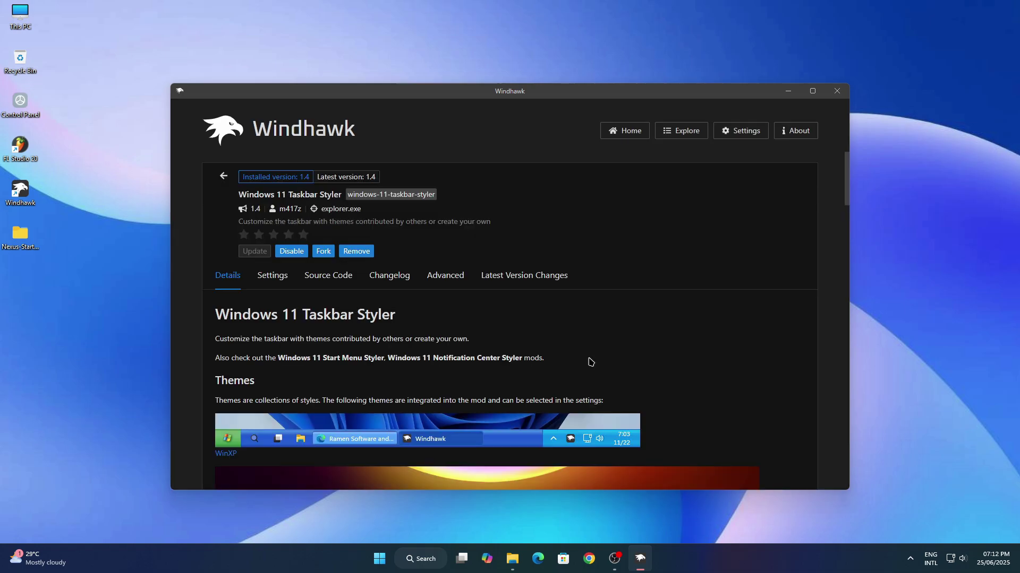
left_click_drag(238, 200, 338, 191)
left_click(610, 229)
Open the Taskbar Styler's advanced settings, then copy the entire contents of the Taskbar text file from the Mods folder and close the file.
left_click(459, 279)
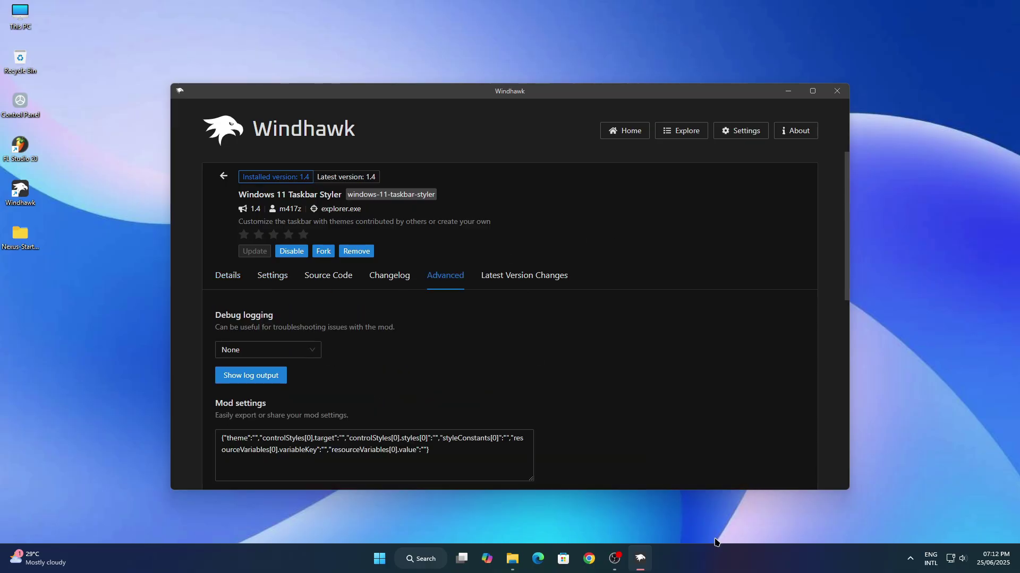
left_click(512, 559)
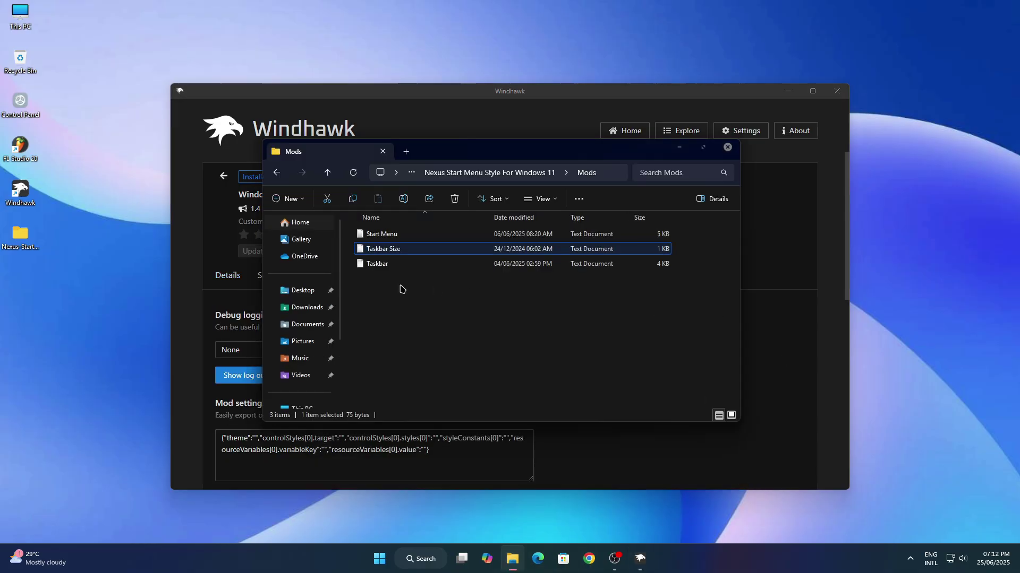
right_click(388, 264)
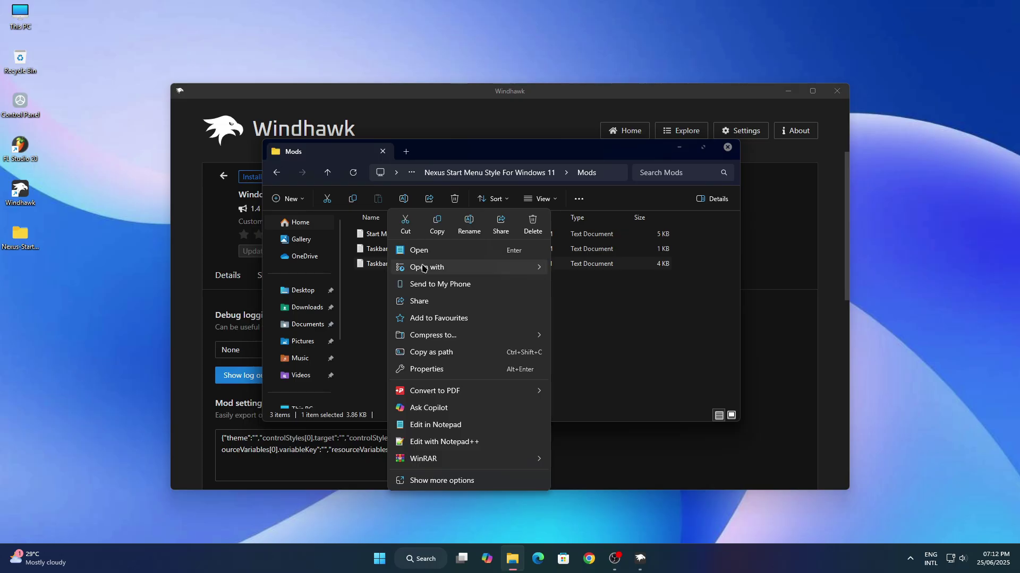
left_click(430, 252)
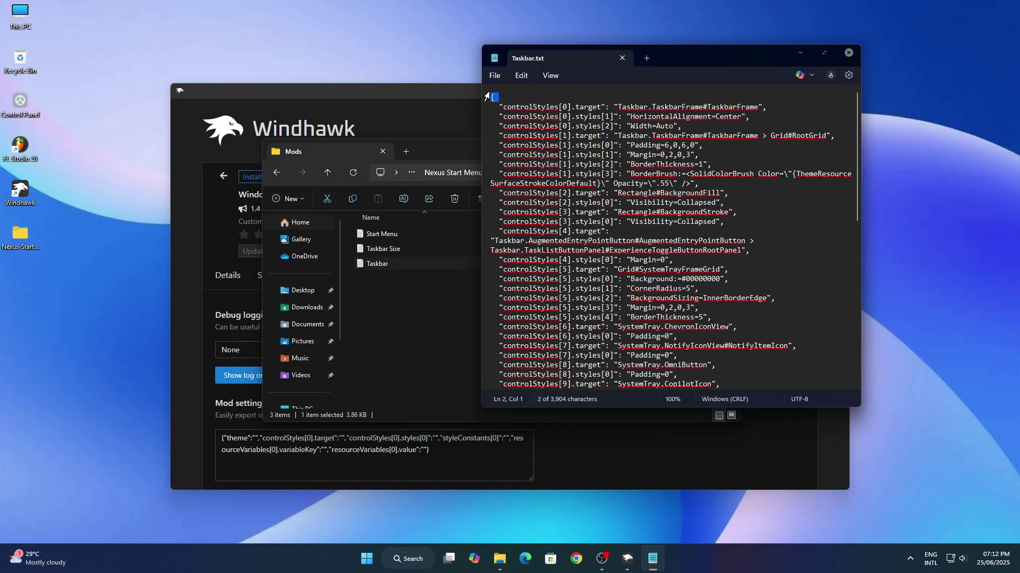
key("ctrl+a")
right_click(568, 199)
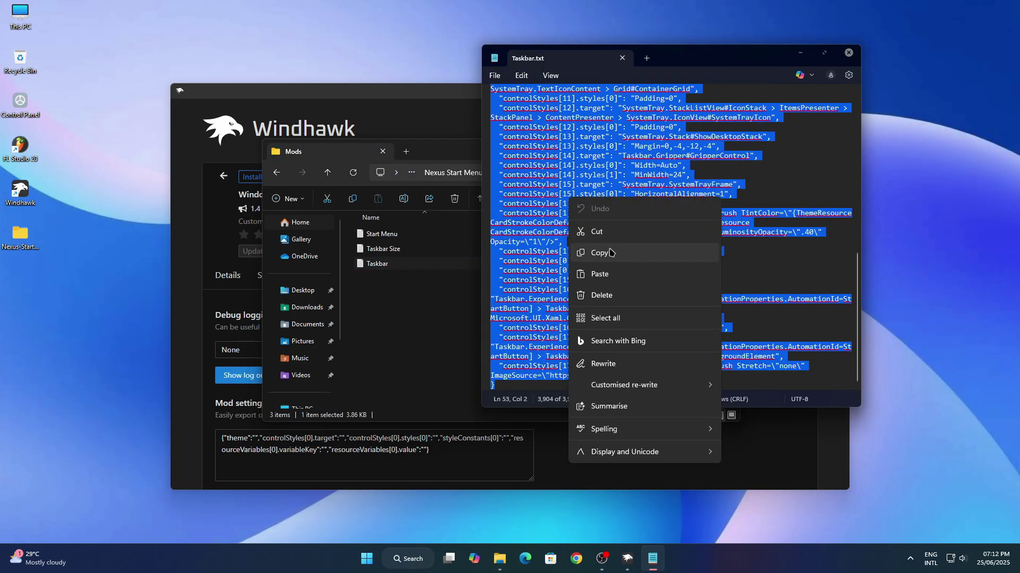
left_click(599, 318)
left_click(850, 52)
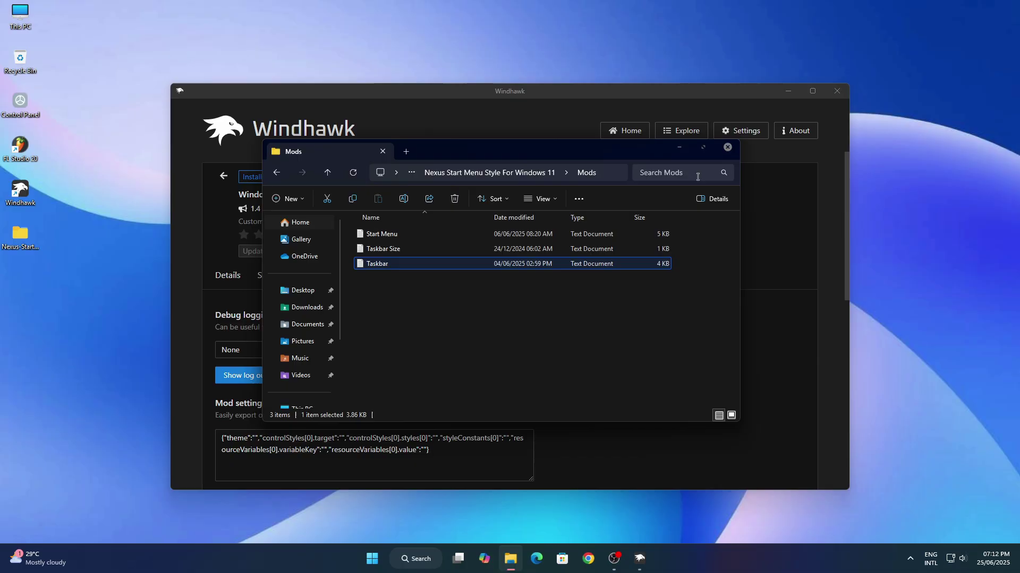
left_click(685, 153)
Replace the Windows 11 Taskbar Styler mod settings with the copied Taskbar code and save them.
scroll(444, 364, "down", 2)
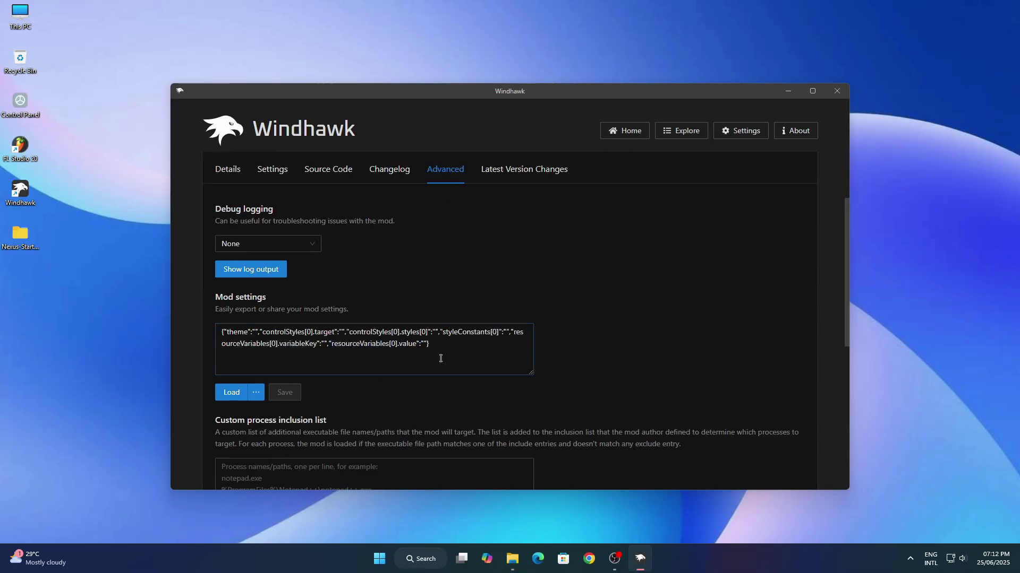
left_click_drag(433, 344, 186, 322)
right_click(255, 339)
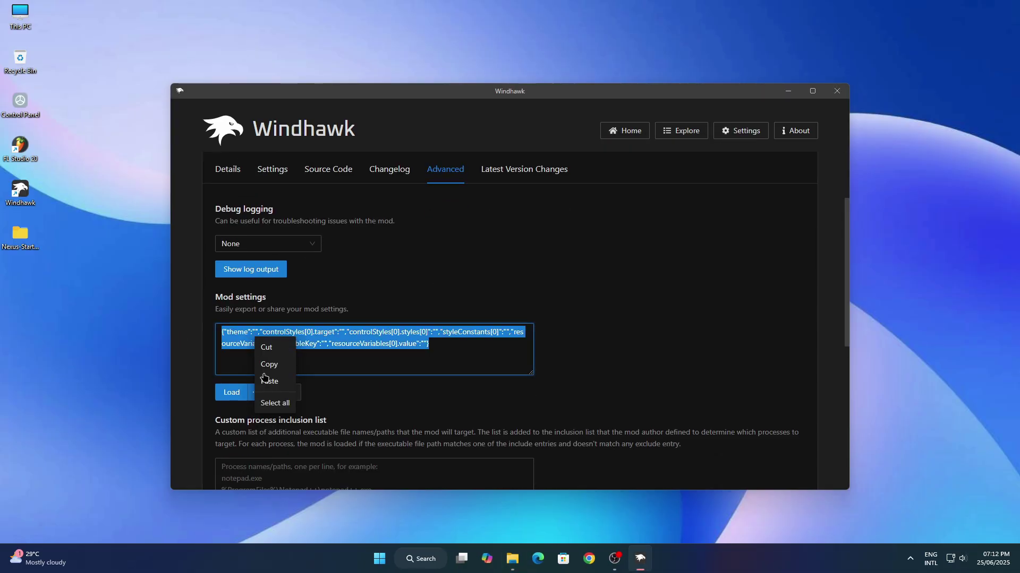
left_click(270, 377)
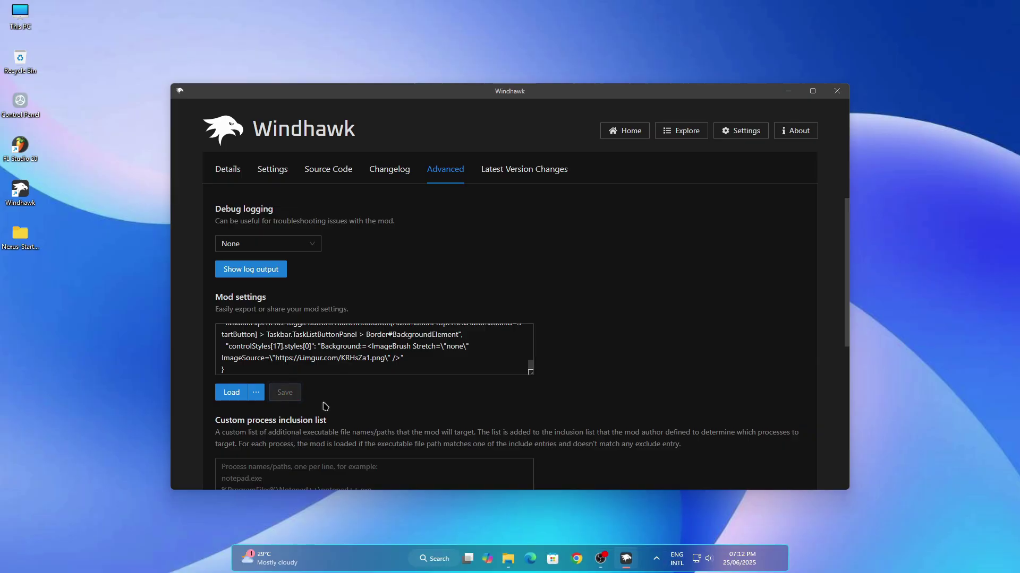
Return to the available mods and install Windows 11 Start Menu Styler, accepting the risk.
scroll(664, 319, "up", 2)
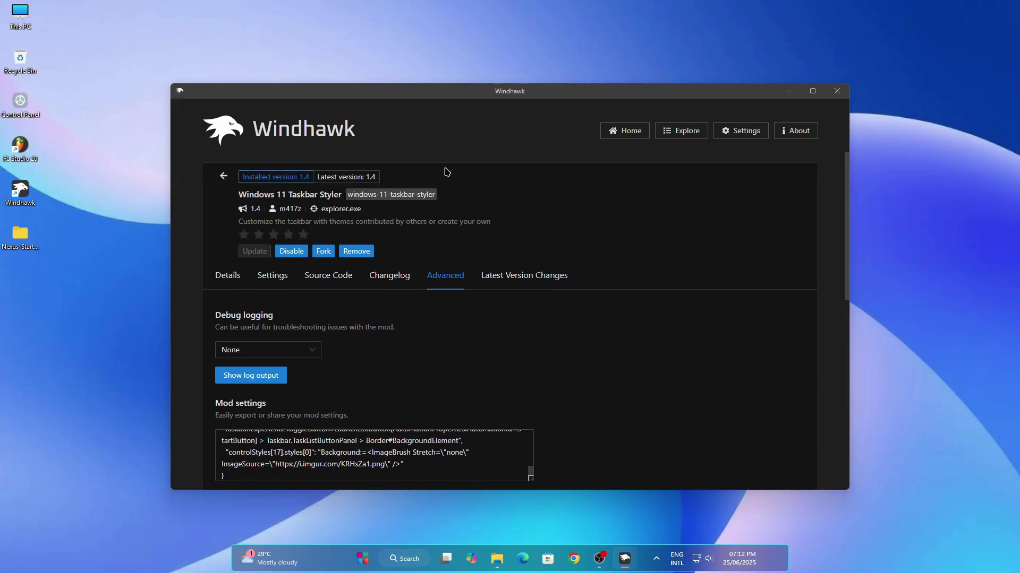
left_click(220, 175)
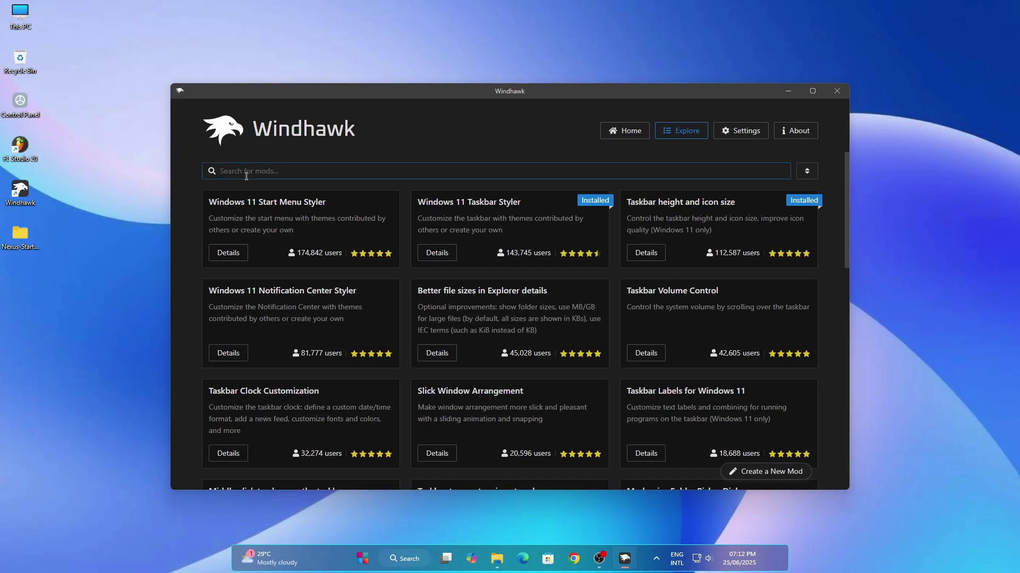
left_click(236, 258)
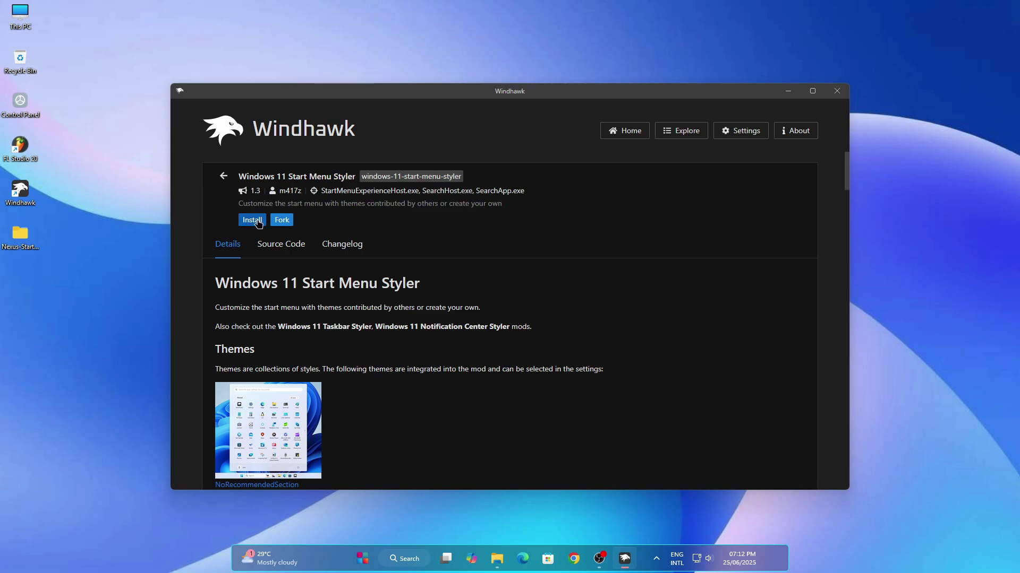
left_click(258, 222)
left_click(596, 388)
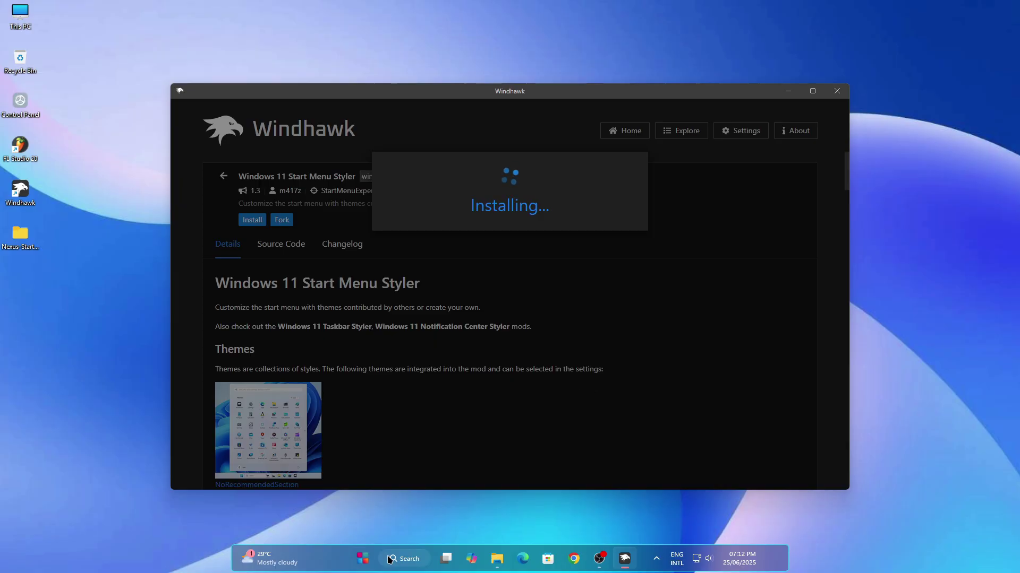
left_click(367, 559)
left_click(840, 318)
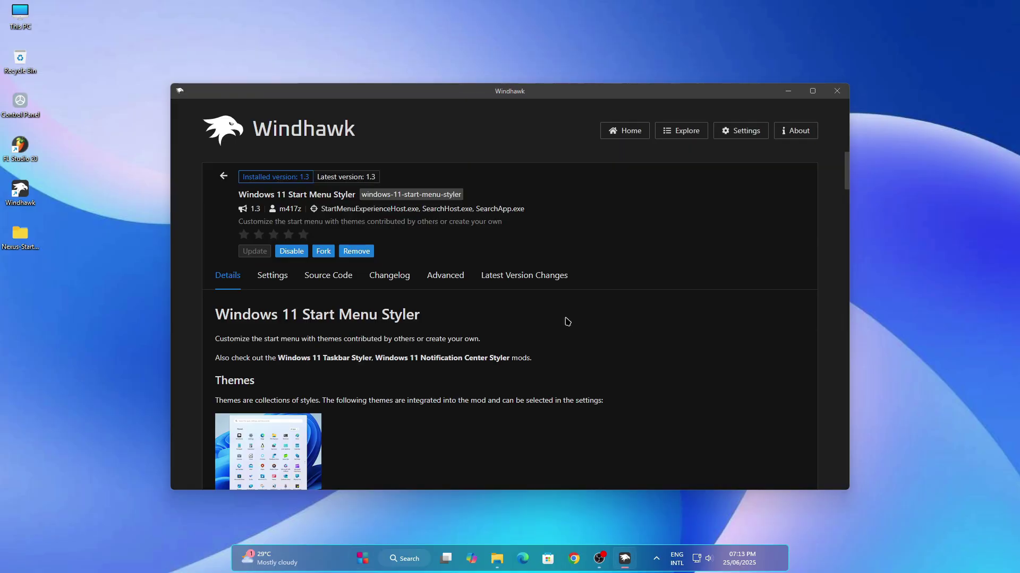
Open the Start Menu Styler's advanced settings, then copy the entire contents of the Start Menu text file from the Mods folder and close the file.
left_click(445, 275)
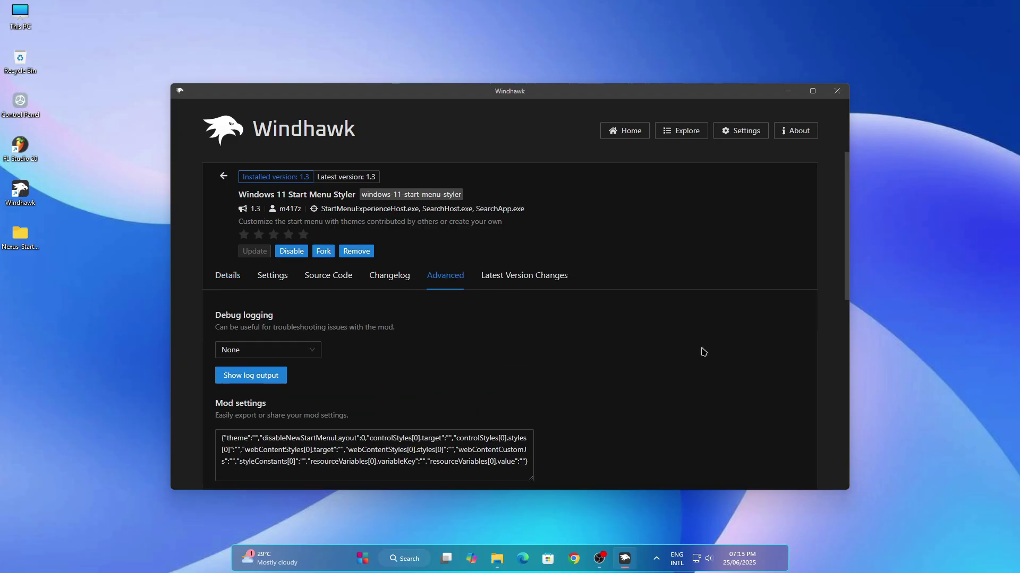
scroll(702, 352, "down", 2)
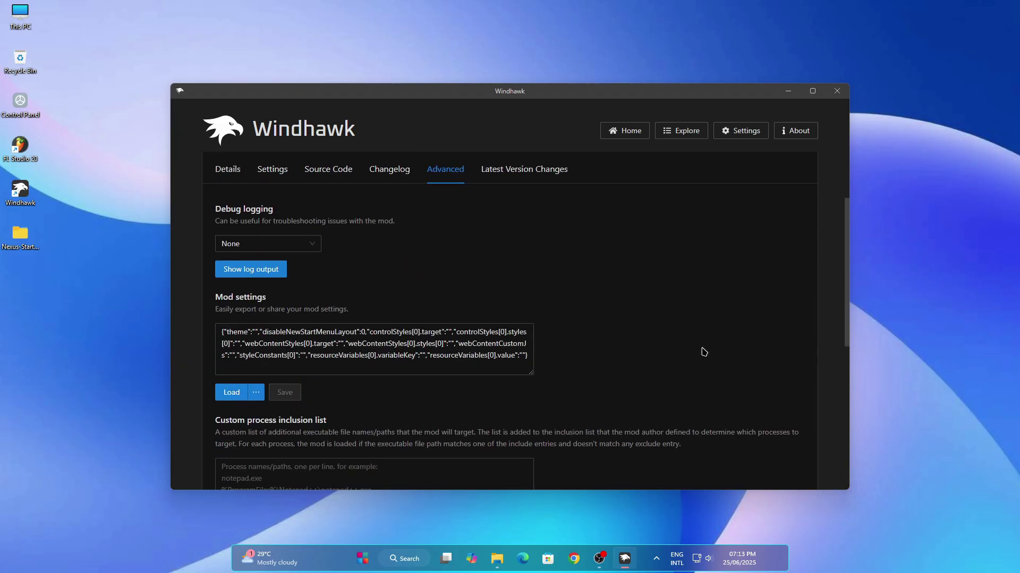
left_click(493, 551)
left_click(380, 234)
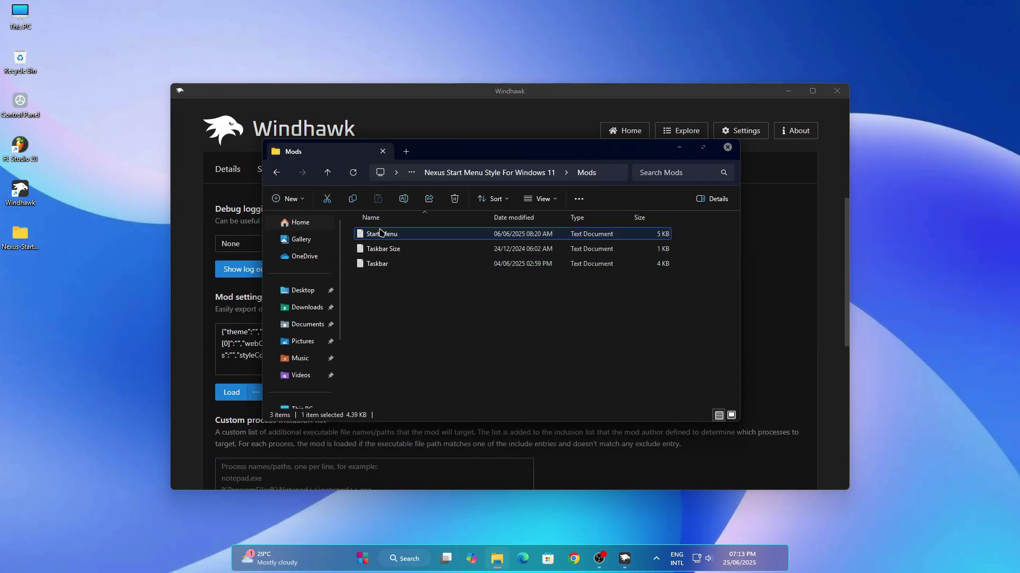
right_click(381, 232)
left_click(410, 250)
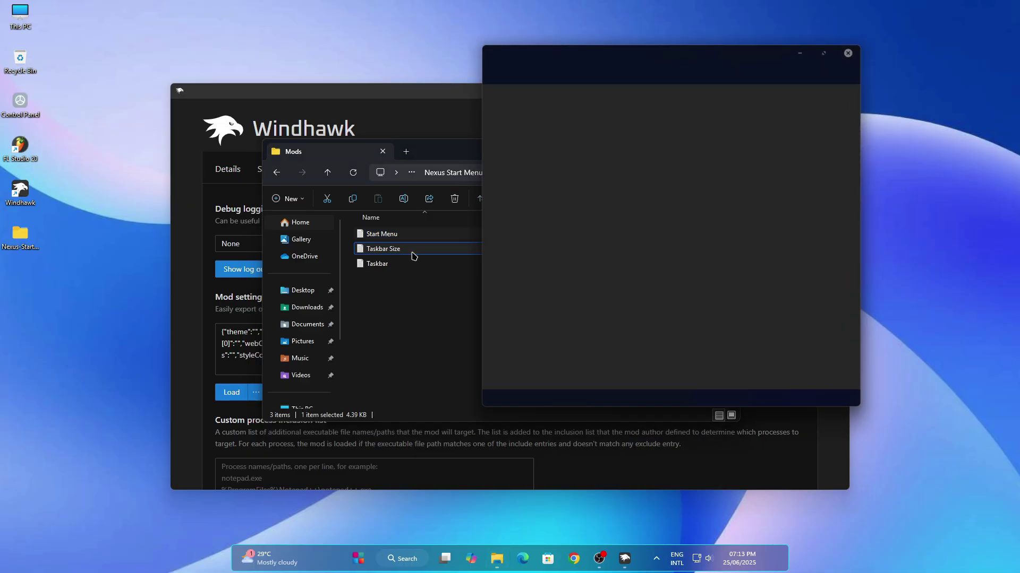
key("ctrl+a")
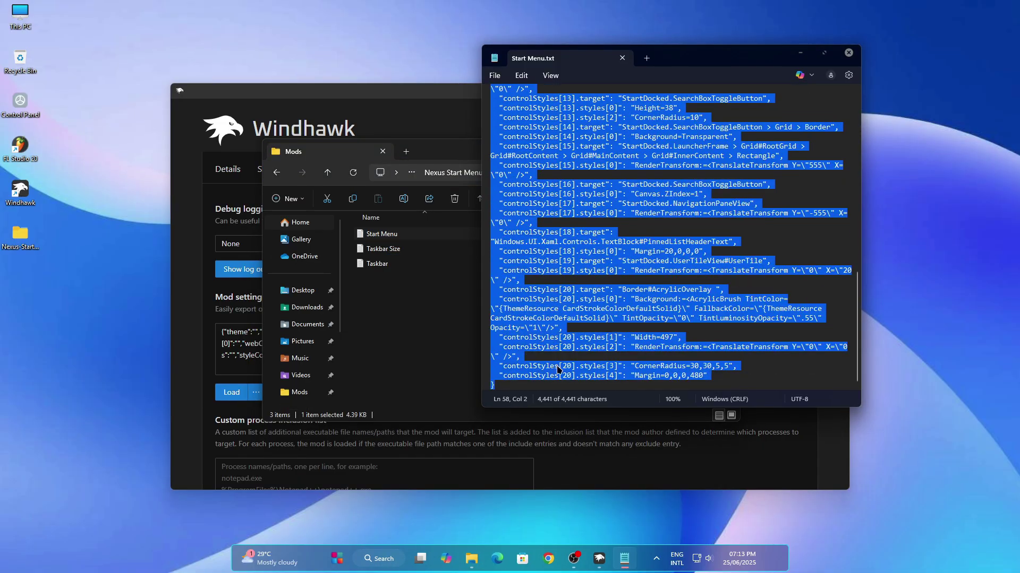
right_click(558, 369)
left_click(581, 263)
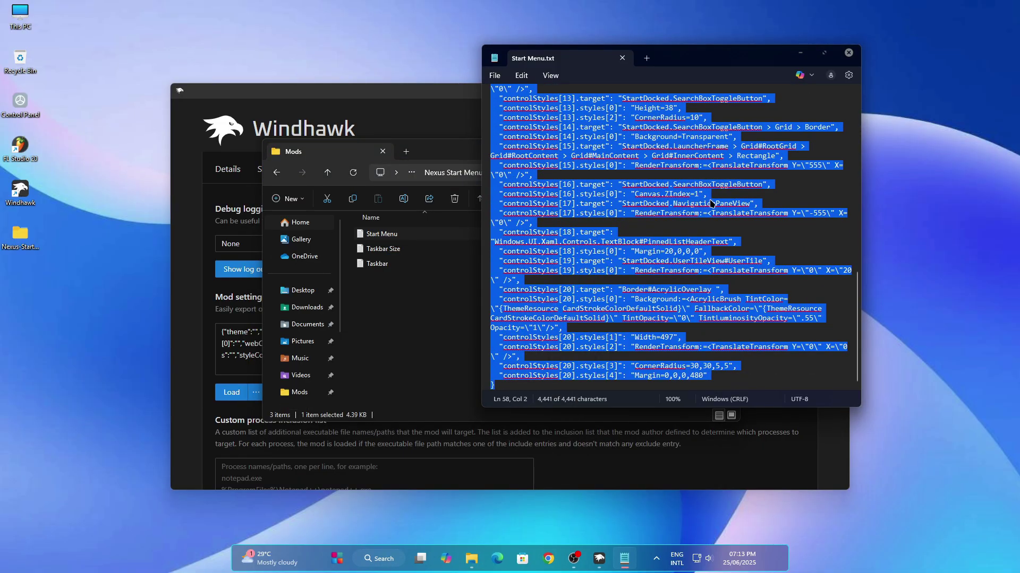
left_click(849, 53)
left_click(687, 154)
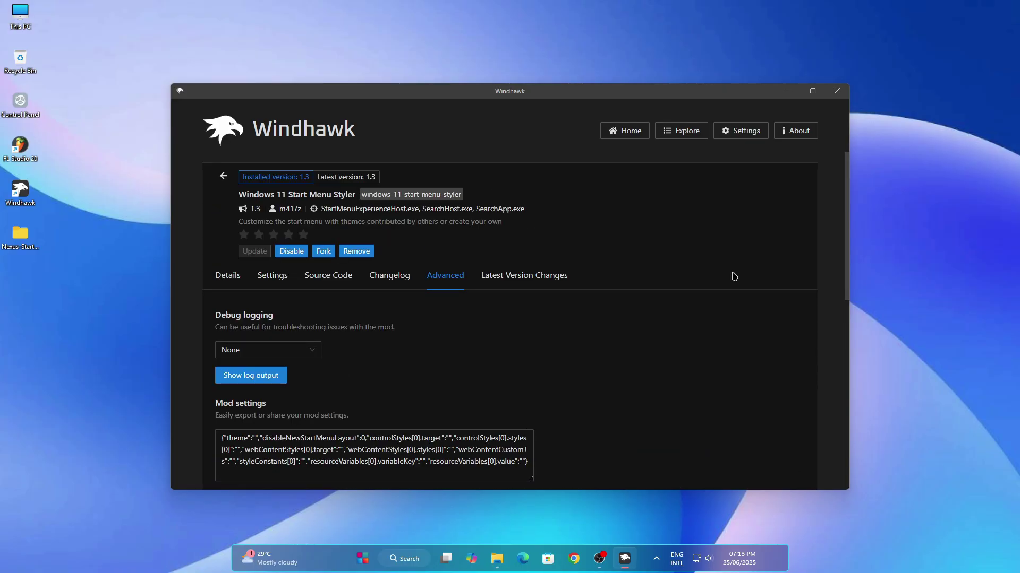
Replace the Windows 11 Start Menu Styler mod settings with the copied Start Menu code and save them.
left_click_drag(239, 199, 356, 207)
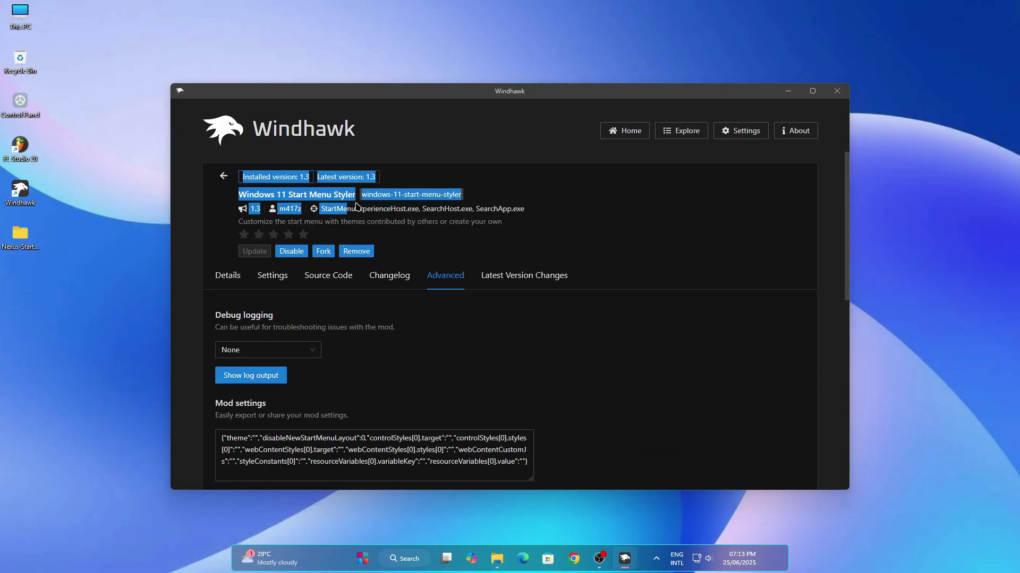
left_click(596, 215)
scroll(697, 244, "down", 6)
scroll(373, 177, "up", 1)
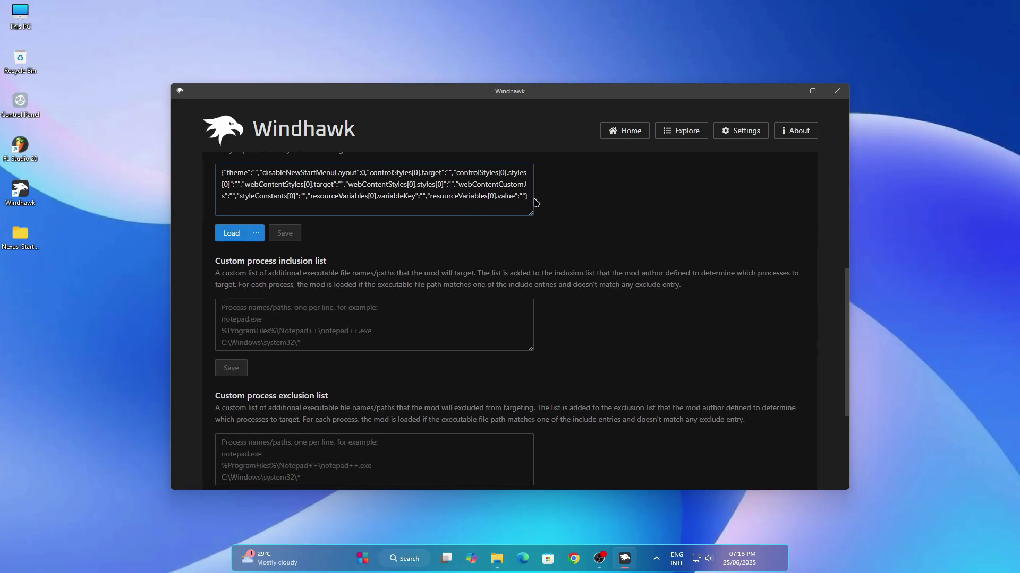
left_click_drag(527, 198, 186, 177)
right_click(246, 186)
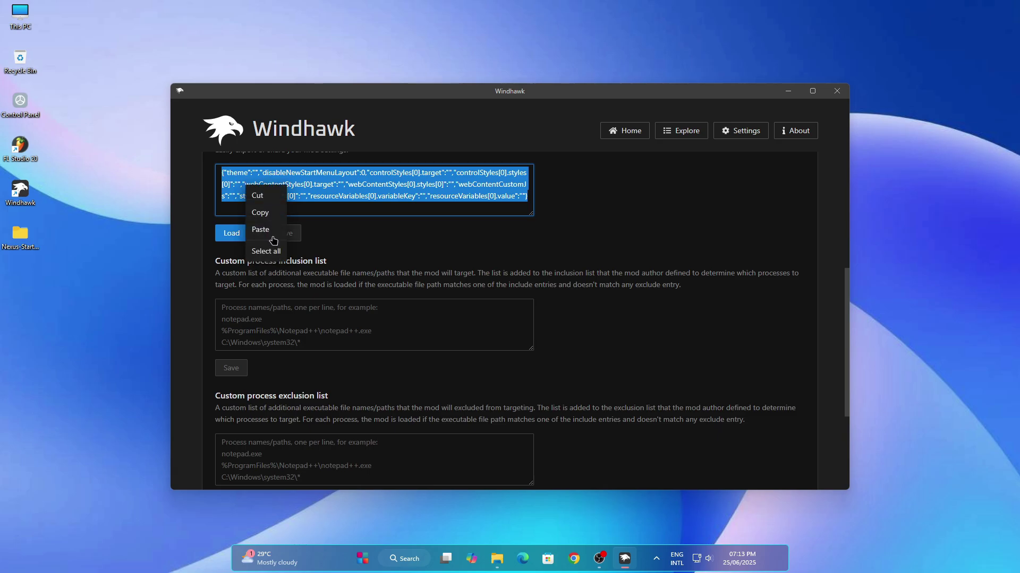
left_click(273, 234)
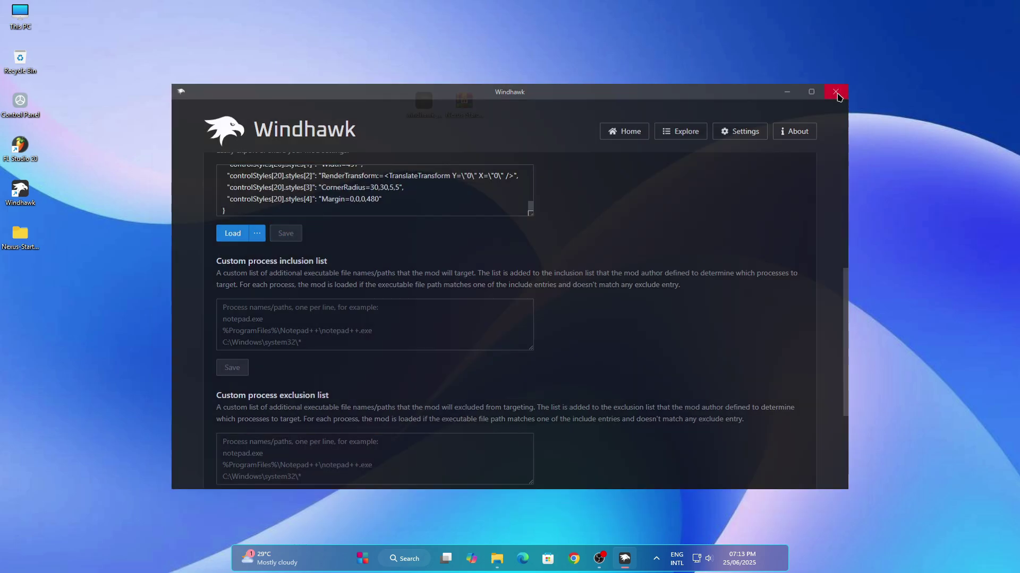
Close the Windhawk window and hide all the desktop icons.
left_click(836, 91)
right_click(350, 308)
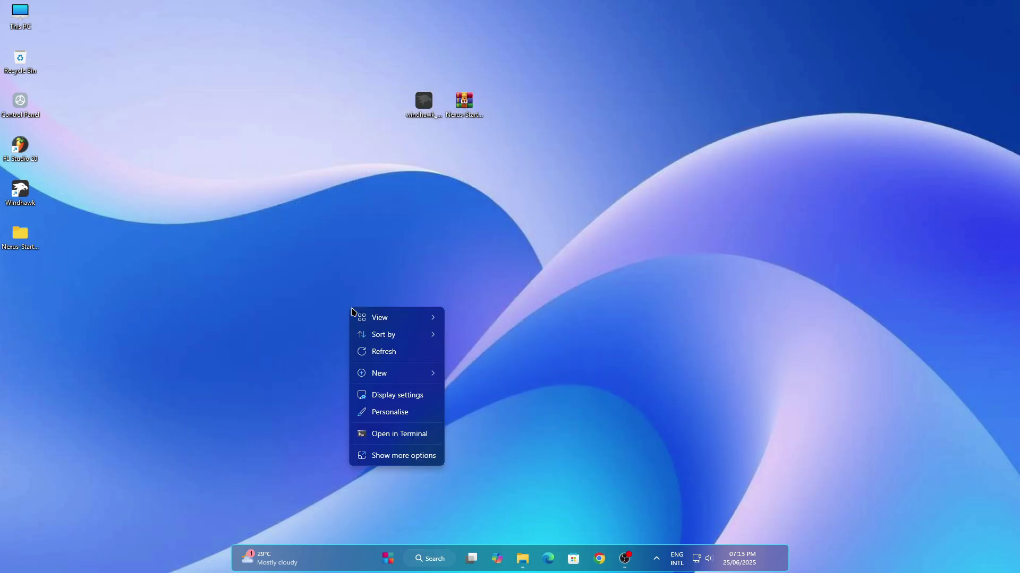
mouse_move(371, 318)
left_click(484, 404)
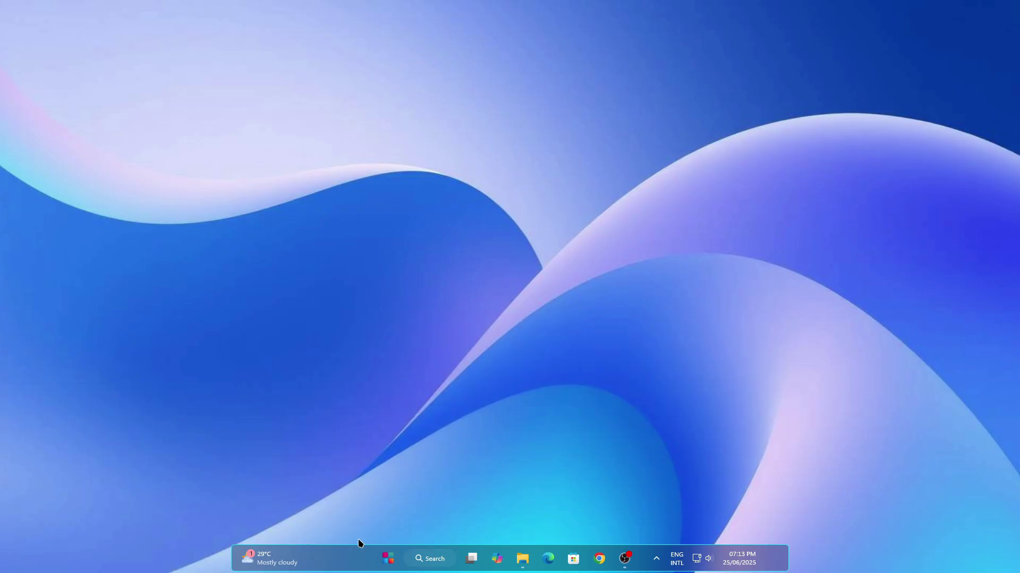
Open the restyled Start menu and examine its pinned apps and the full list of installed apps.
left_click(389, 560)
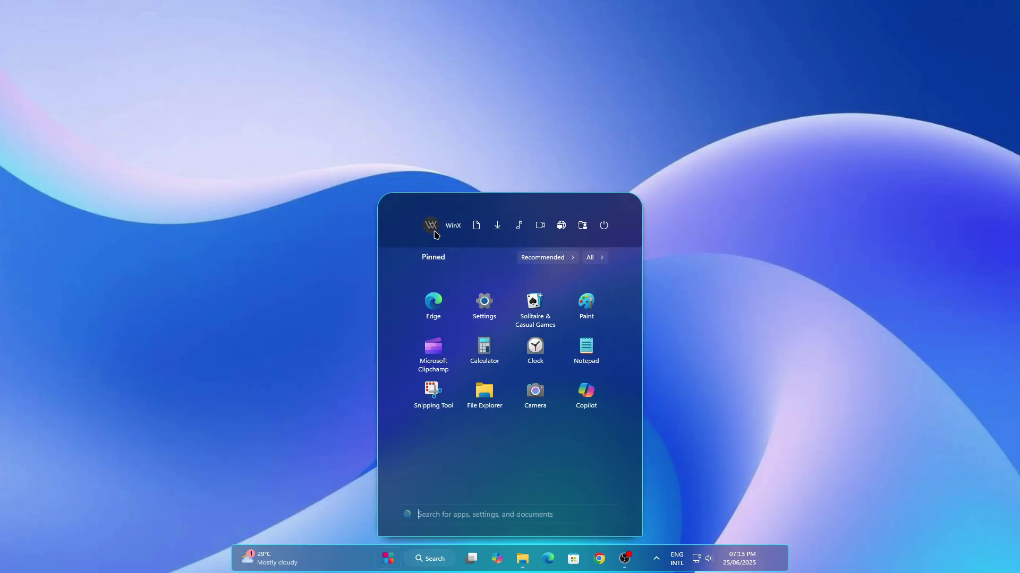
left_click(589, 258)
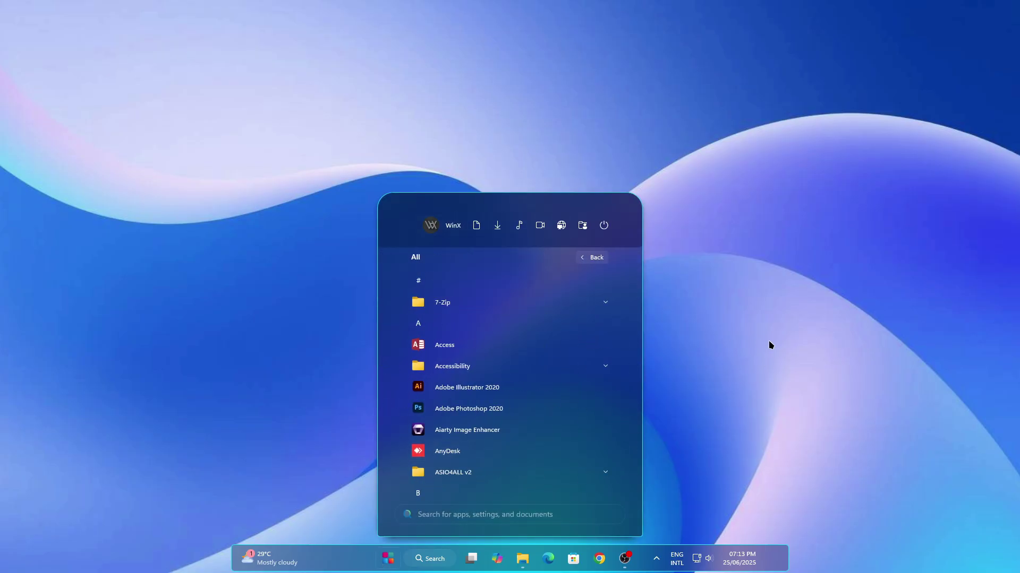